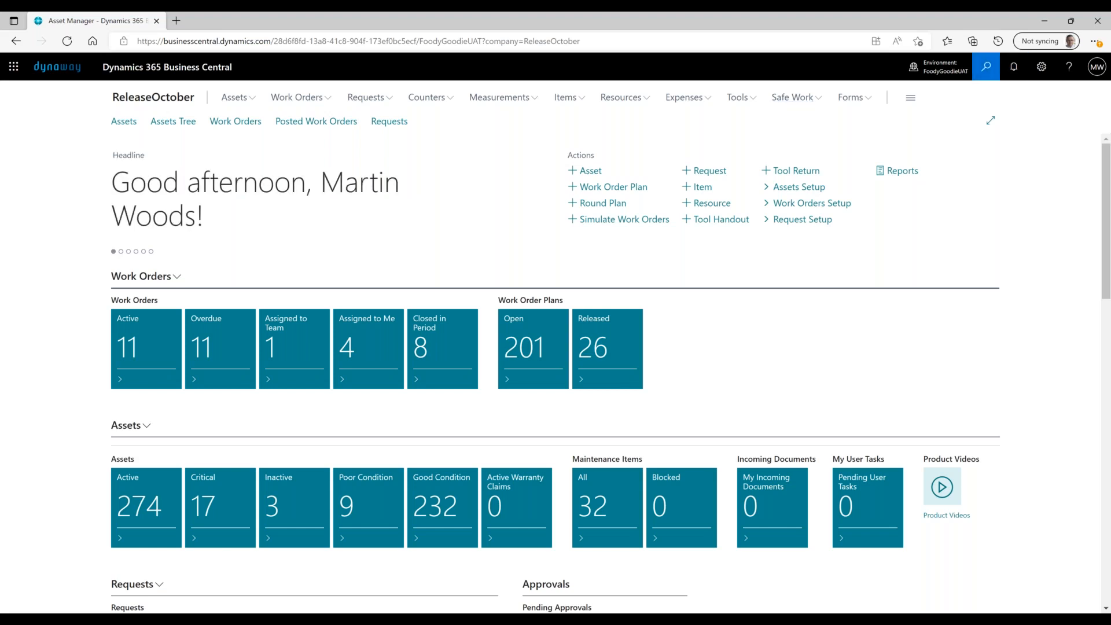
Open the Safe Work Setup page and look through its sections
click(986, 67)
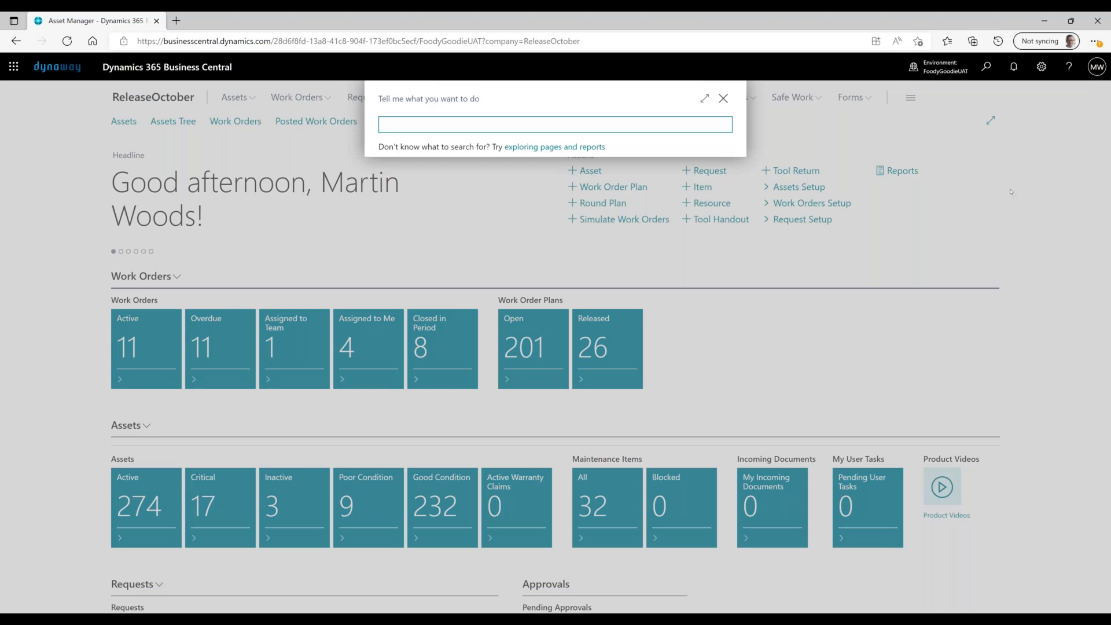
text(safe work set)
click(449, 175)
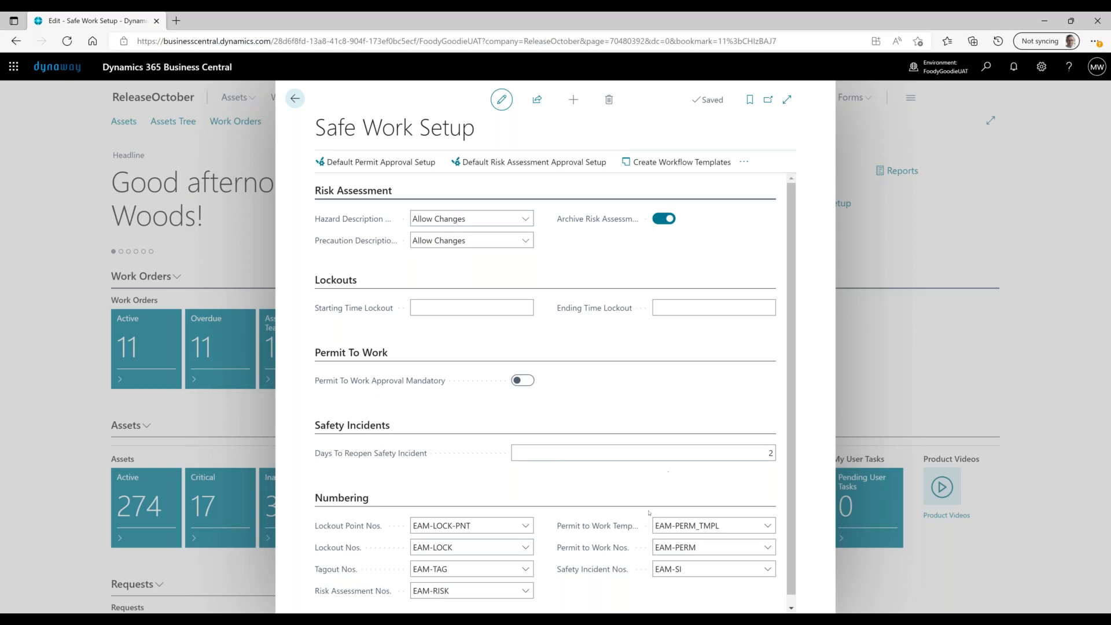
scroll(528, 564, down, 1)
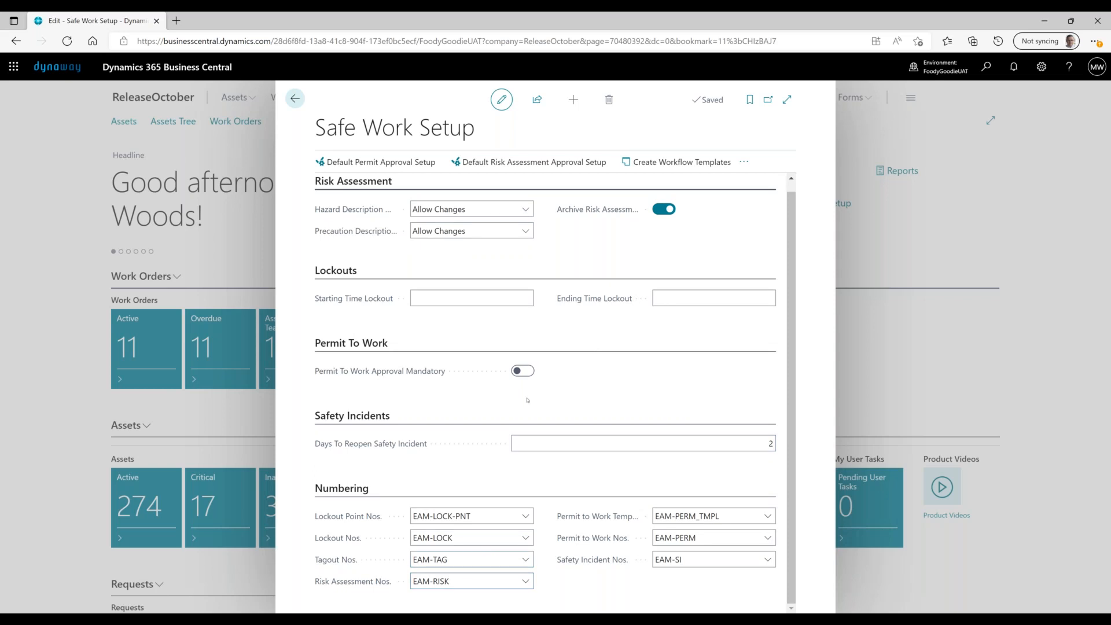
scroll(527, 400, up, 1)
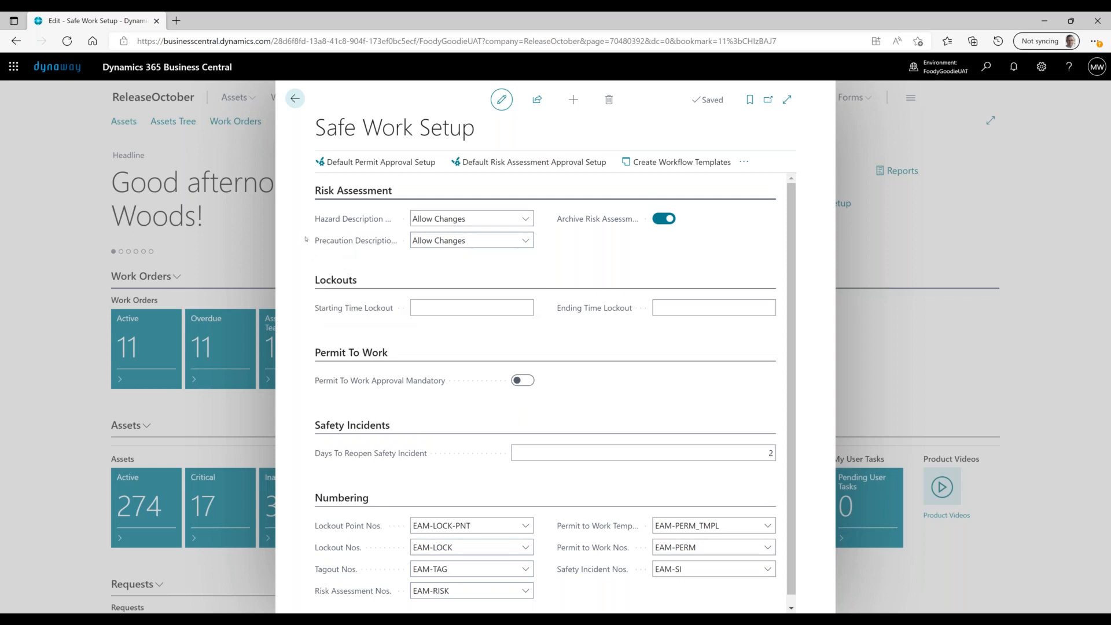
Examine the risk assessment settings for hazard description mode, precaution description mode and archiving
mouse_move(353, 219)
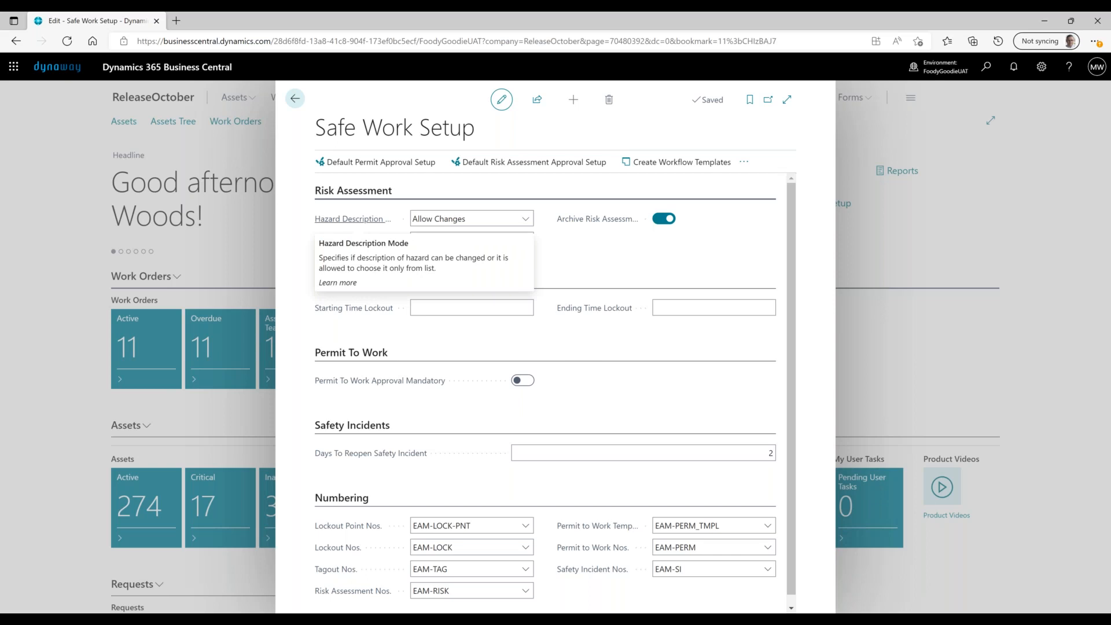
click(497, 220)
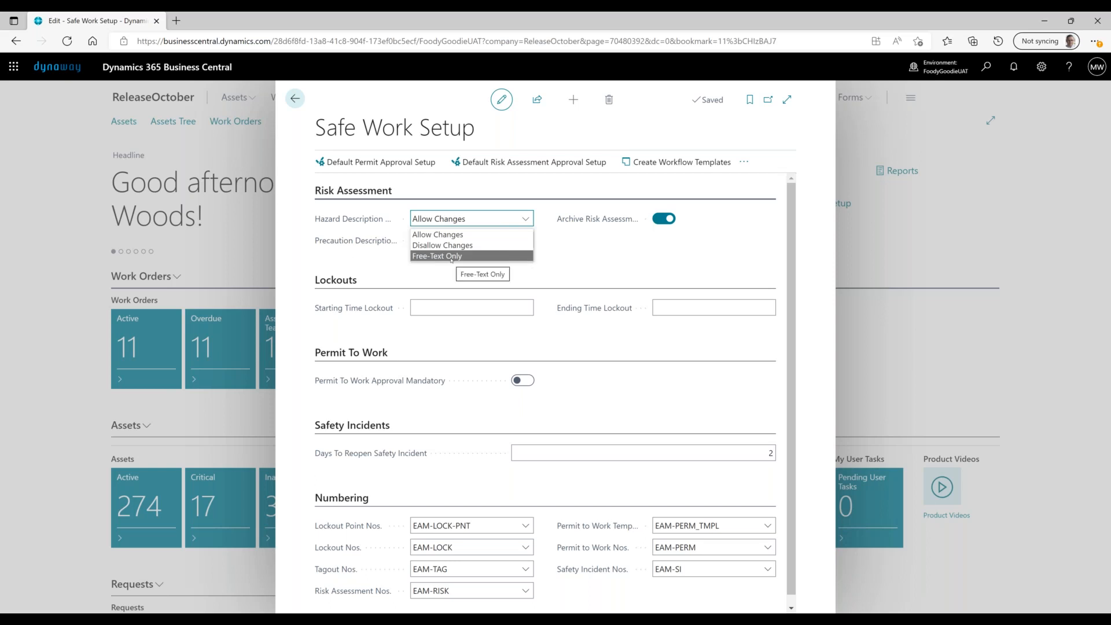
click(379, 262)
mouse_move(371, 245)
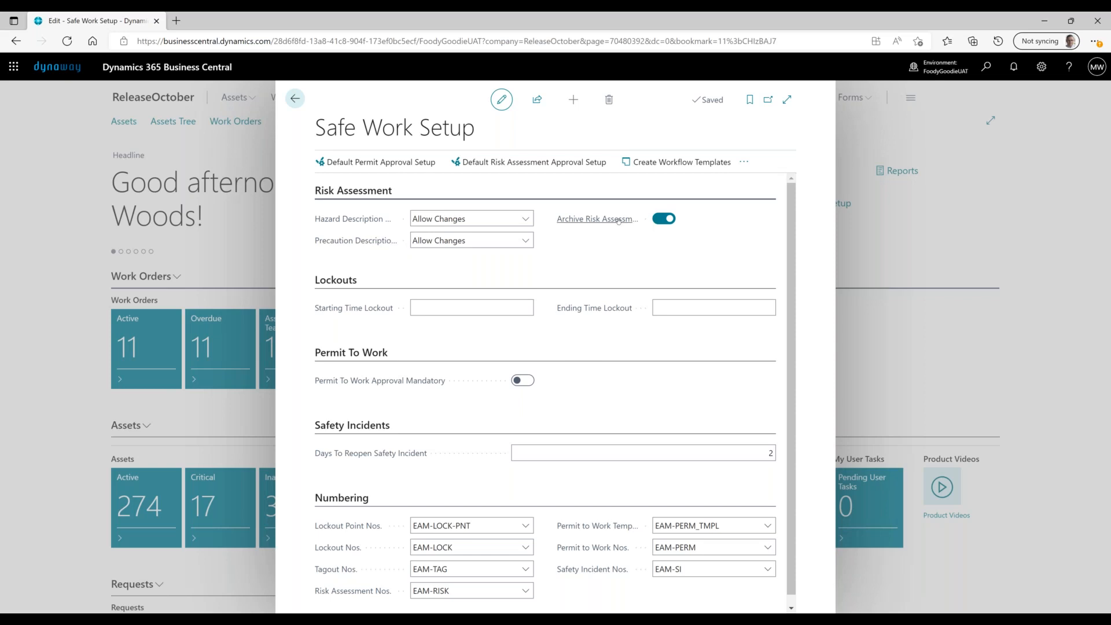
mouse_move(618, 220)
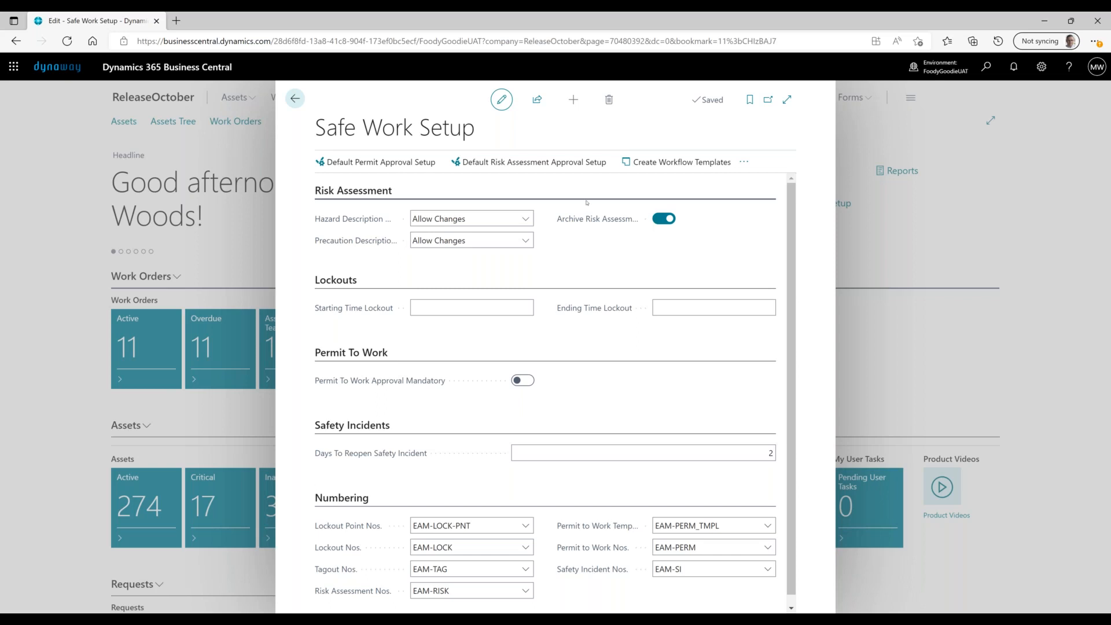
Review the available approval roles in the Default Risk Assessment Approval Setup and return to Safe Work Setup
click(558, 173)
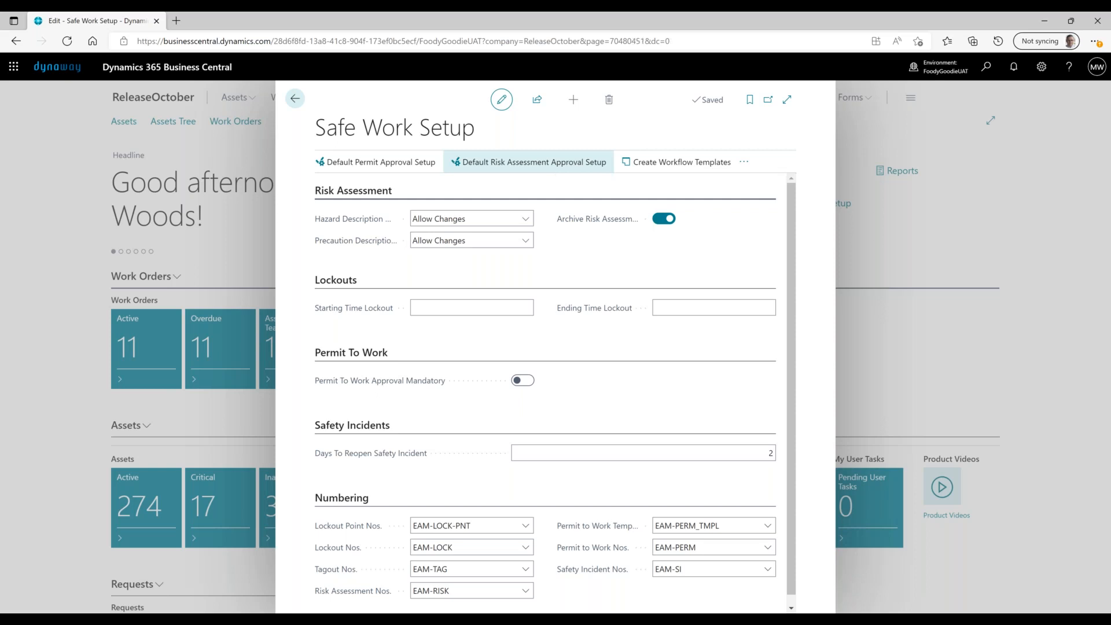
click(658, 180)
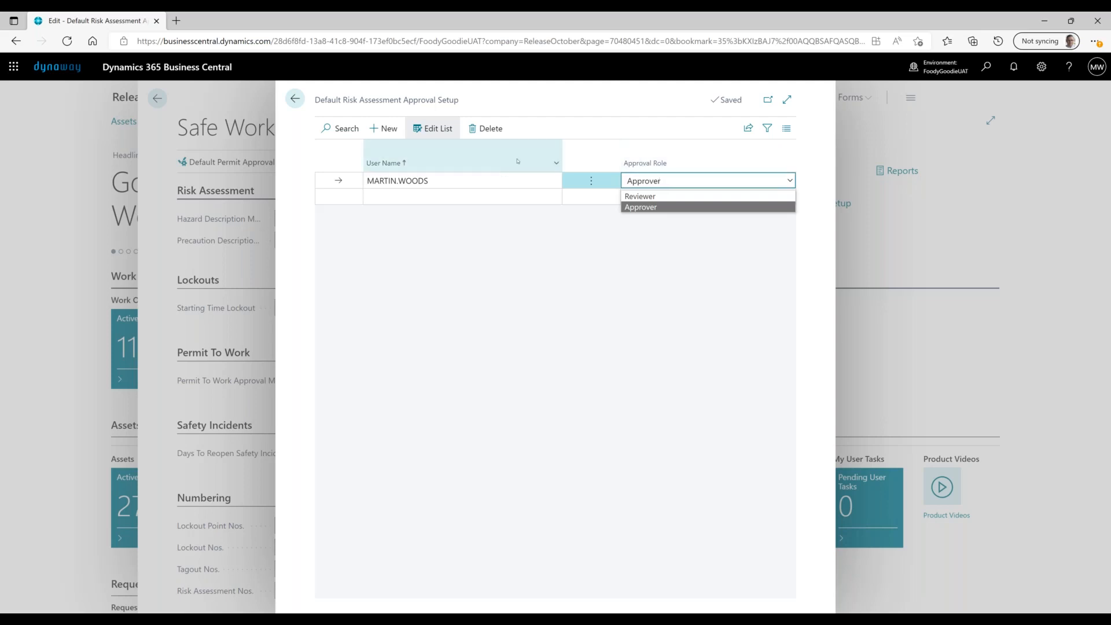
click(295, 98)
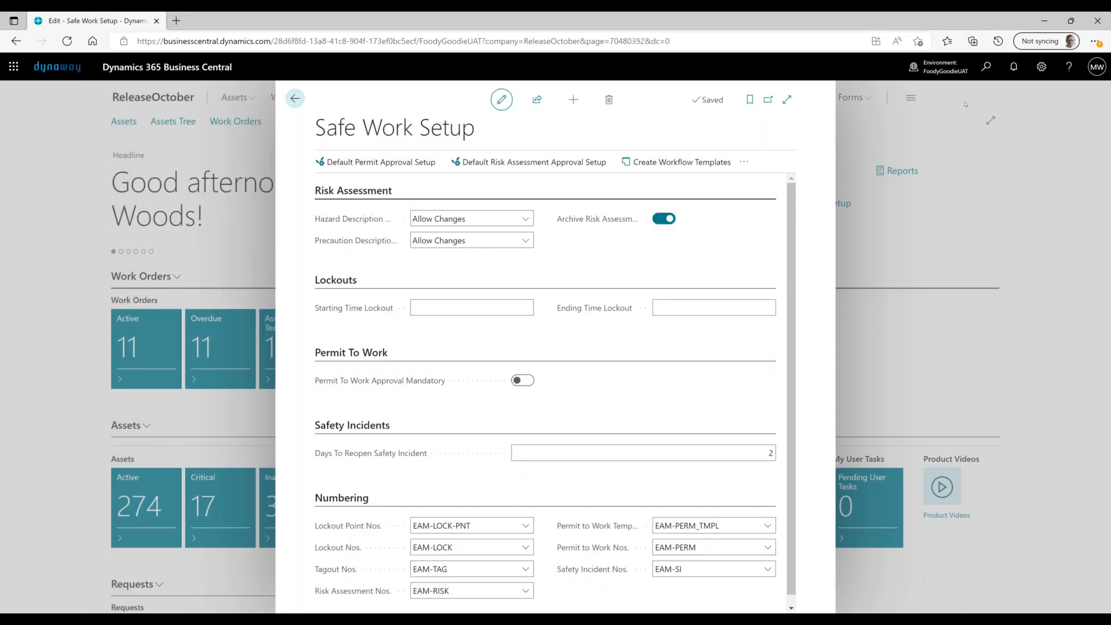
Find the Workflows page and view the templates offered for a new workflow without creating one
click(983, 69)
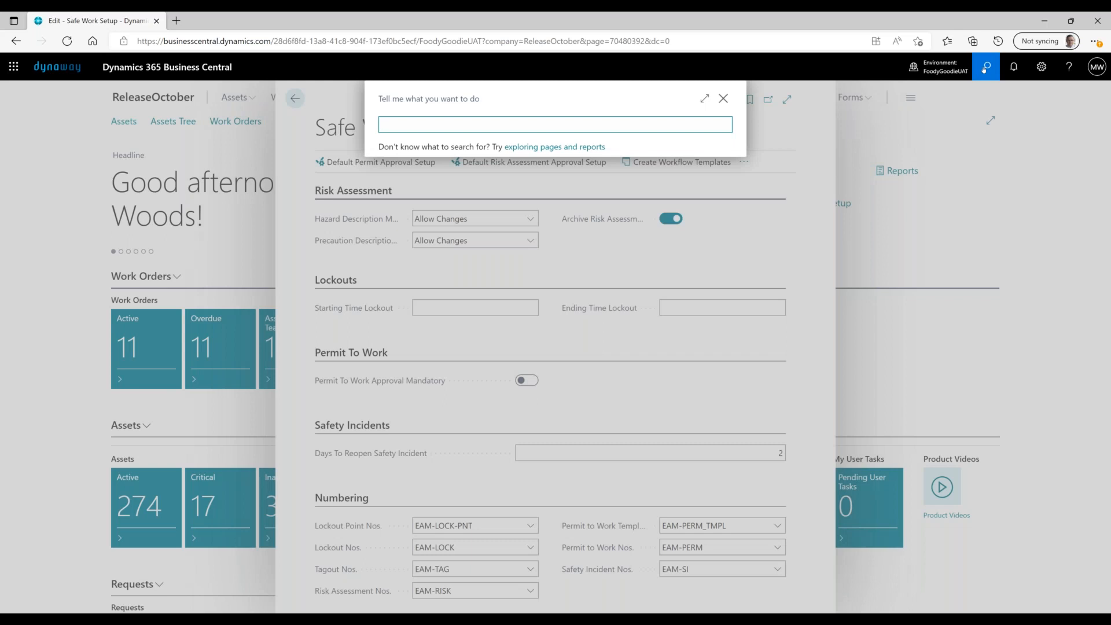
text(workflows)
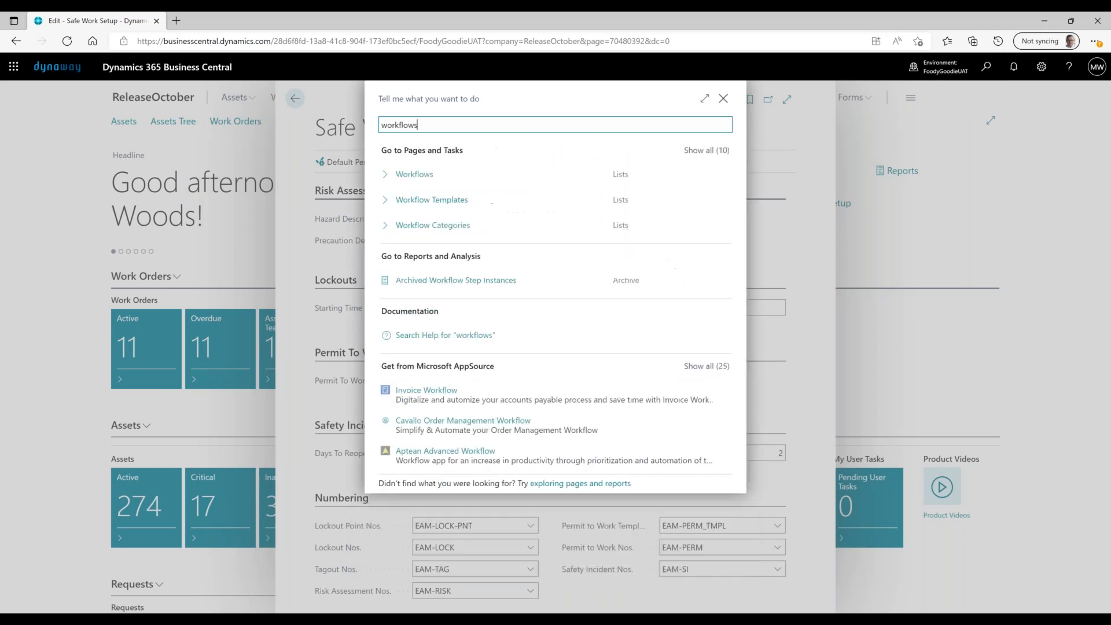
key(Return)
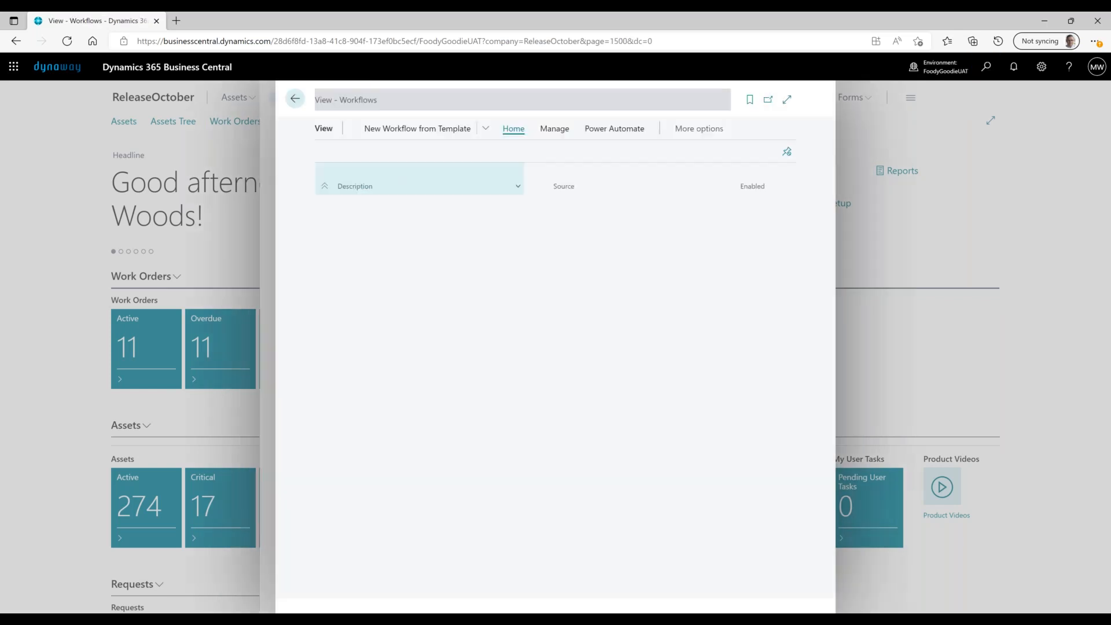
click(420, 130)
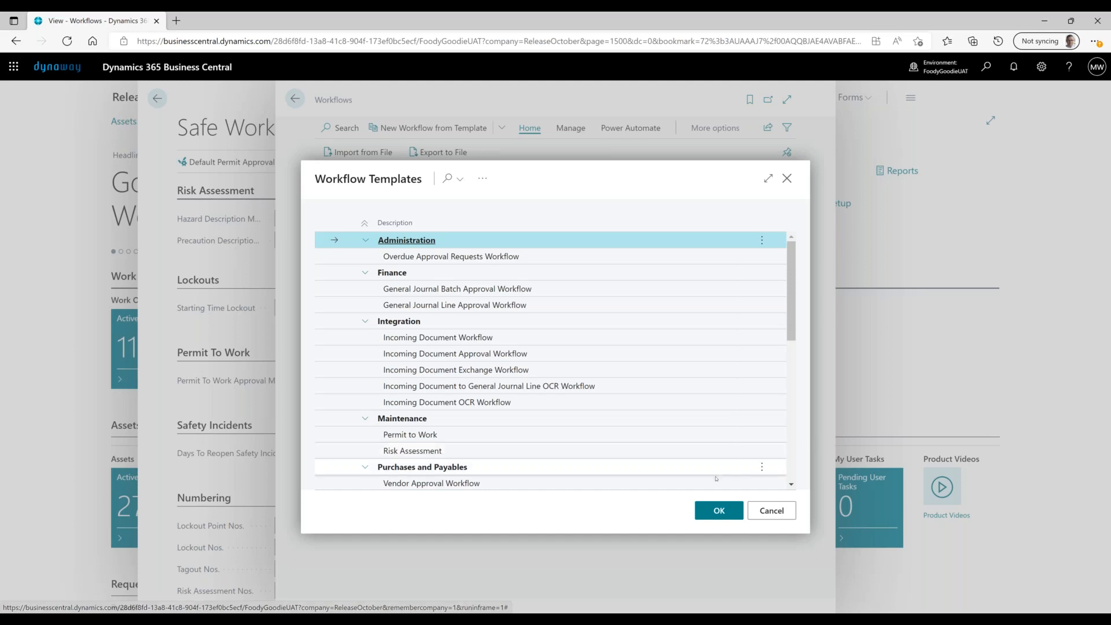
click(771, 511)
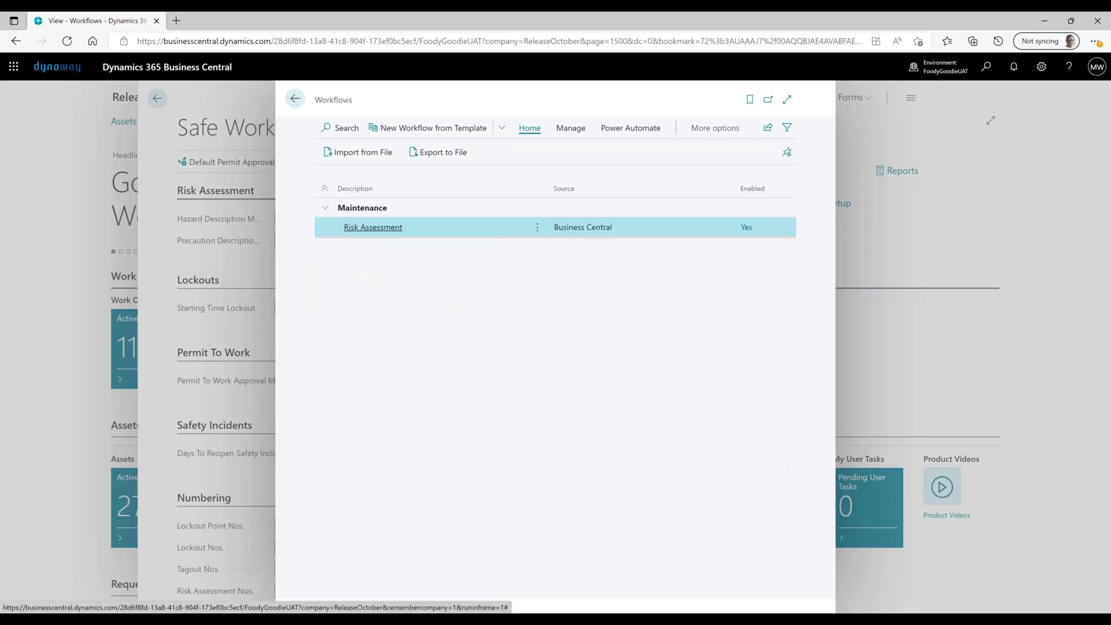
Review the steps of the Risk Assessment workflow and return to the home page
click(373, 228)
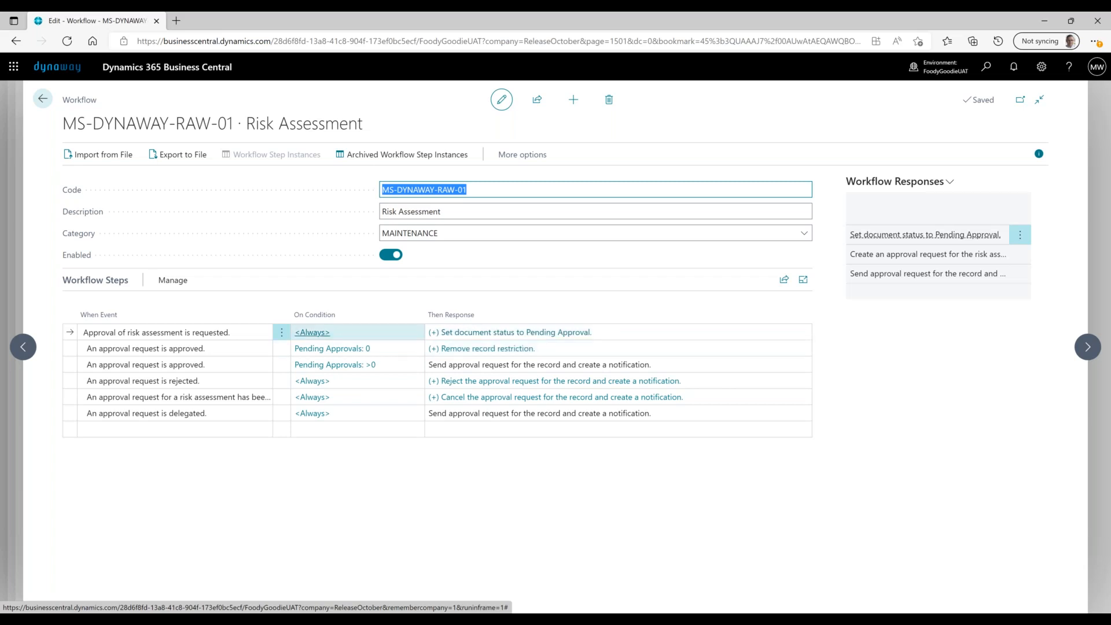
click(43, 100)
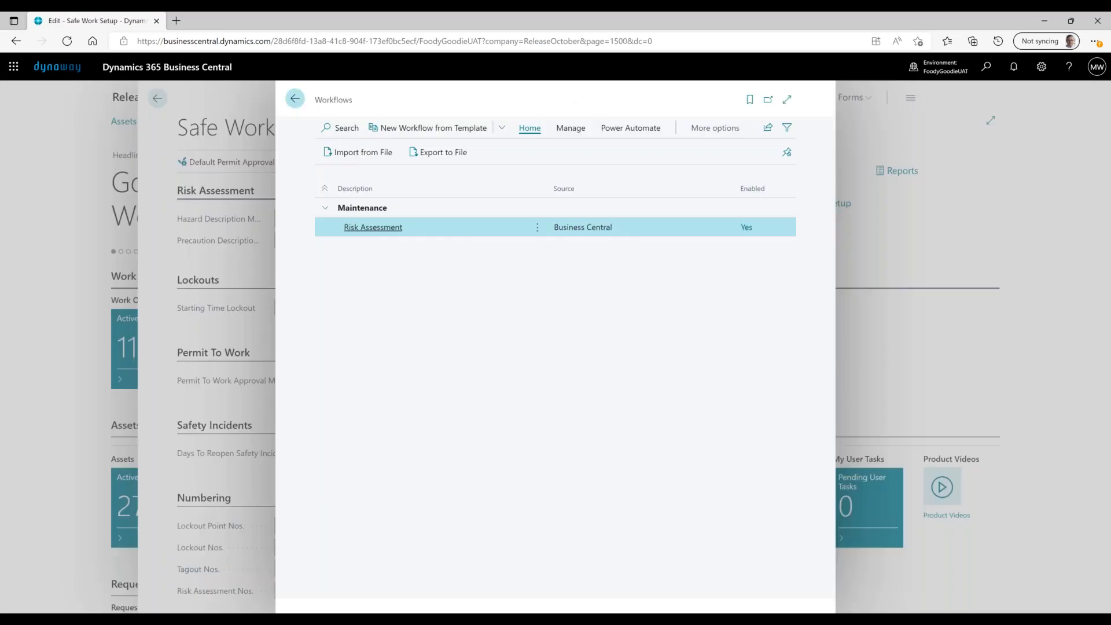
click(295, 99)
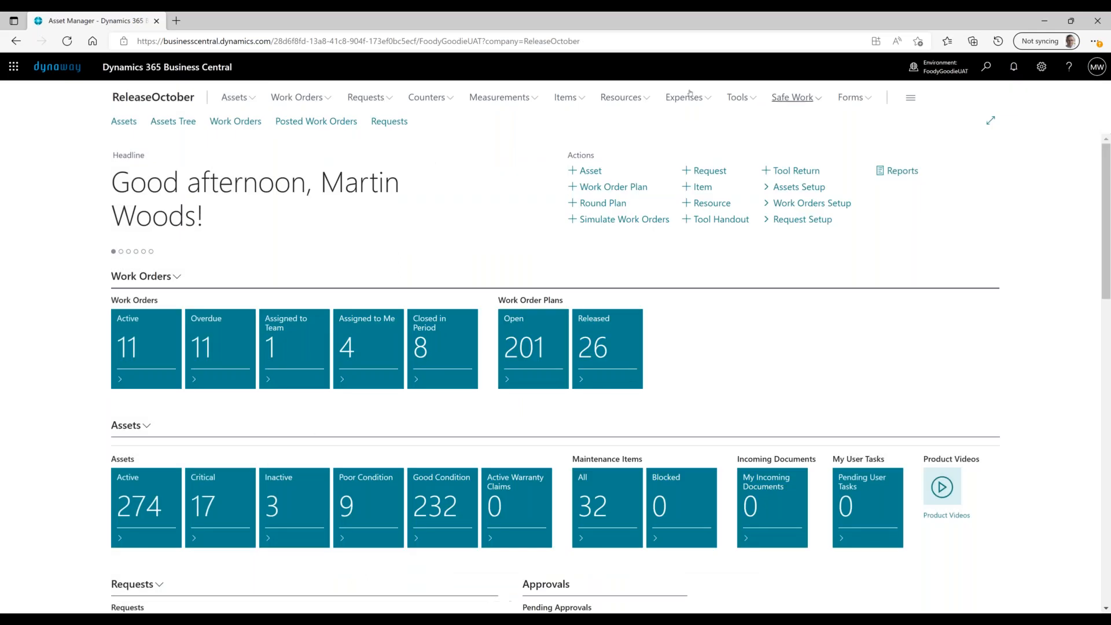
Open the Safe Work list of risk assessments and preview a blank risk assessment card
click(793, 97)
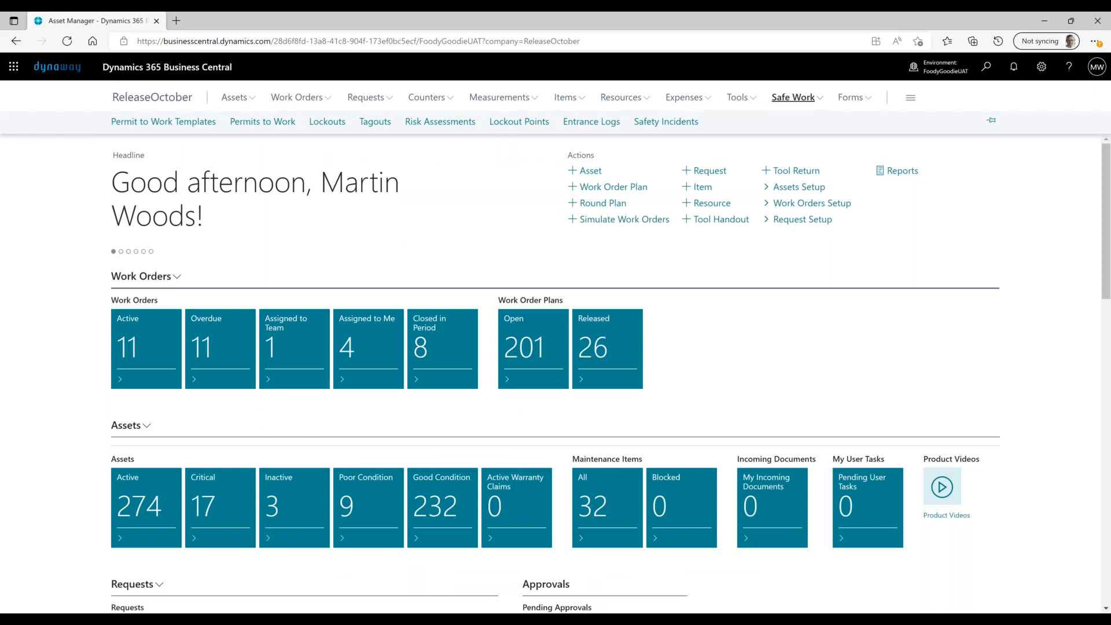
click(442, 125)
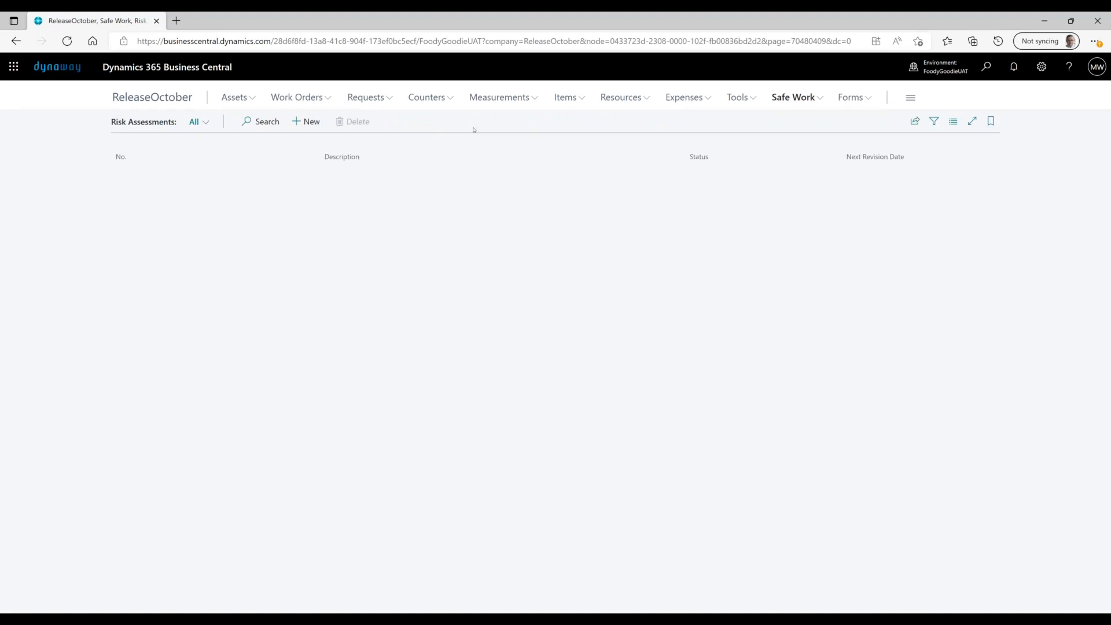
click(310, 122)
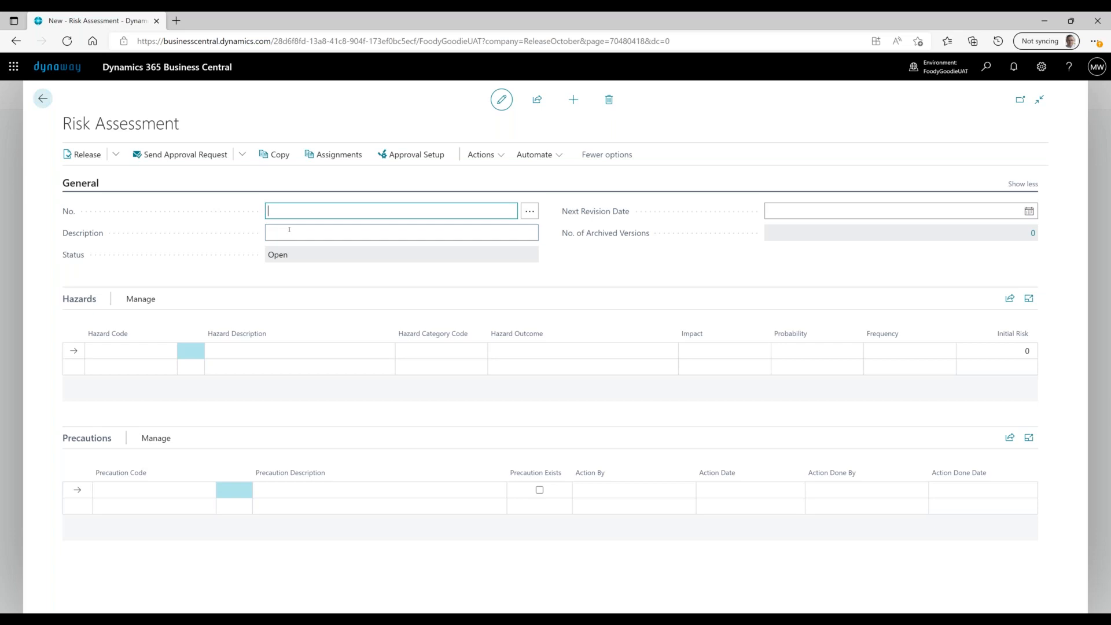
click(45, 98)
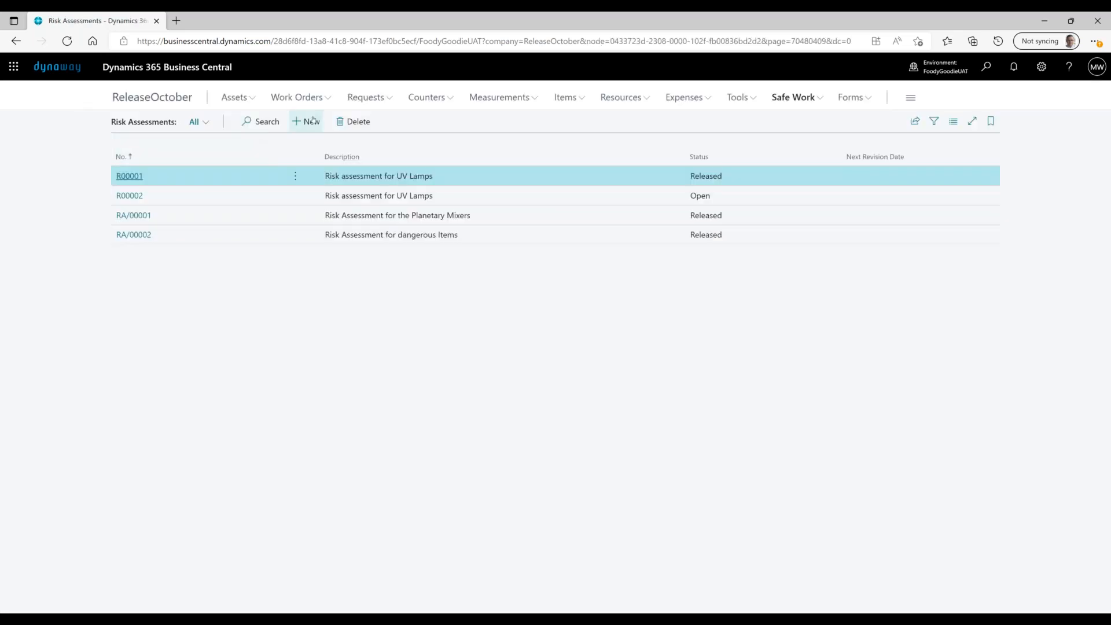
Create a risk assessment described "Risk assessment for mixers" and number it from the EAM-RISK series
click(311, 121)
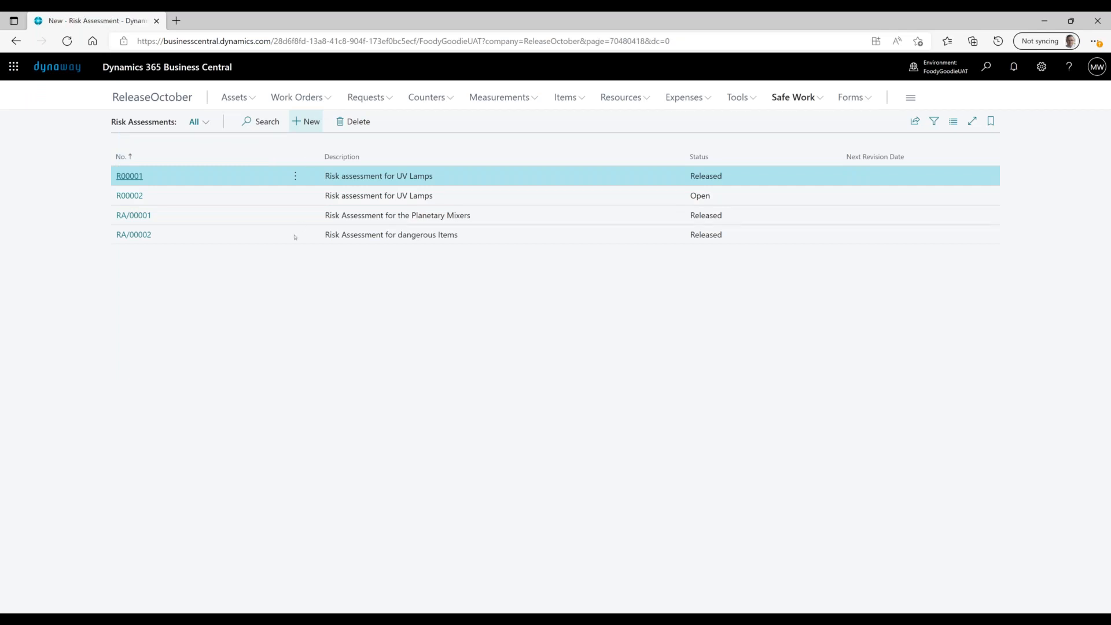
click(291, 234)
text(Risk asse)
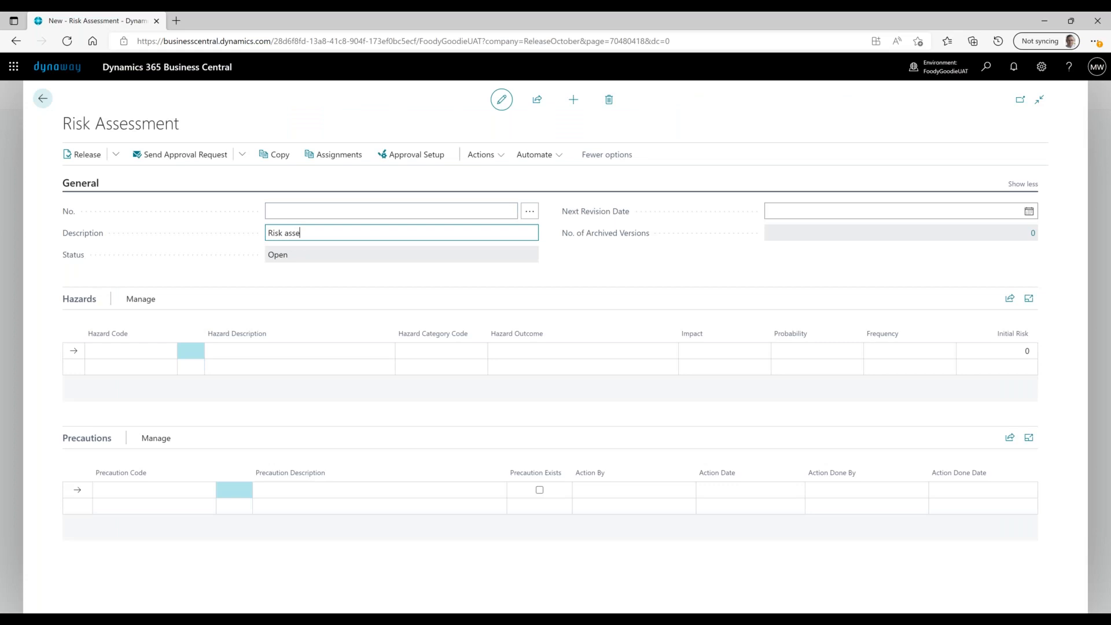
text(ssment for mixers)
key(Tab)
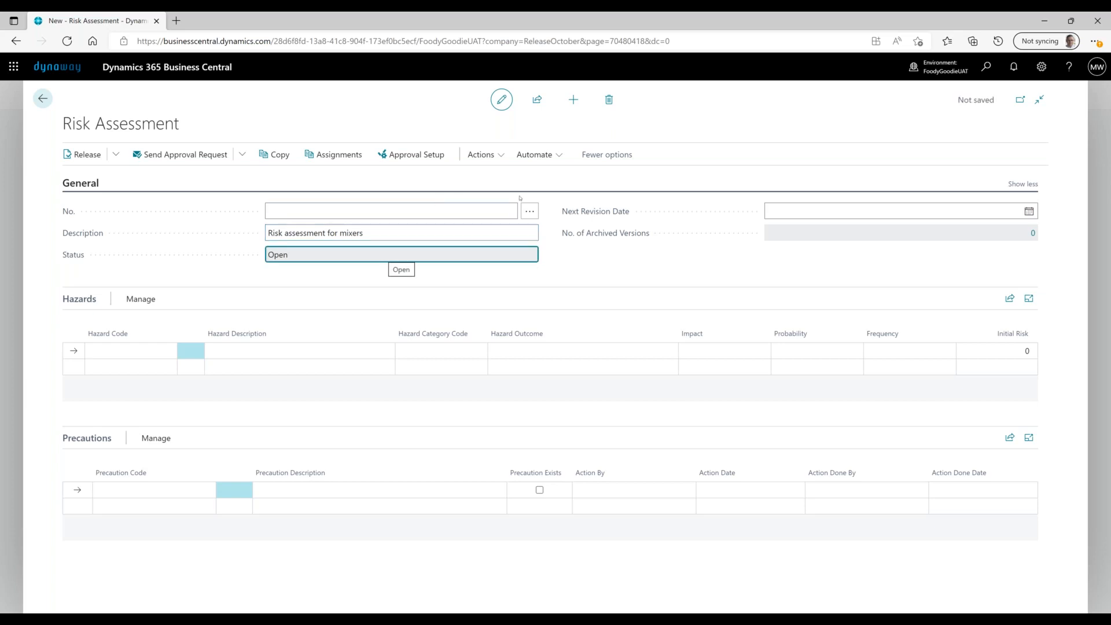
click(529, 212)
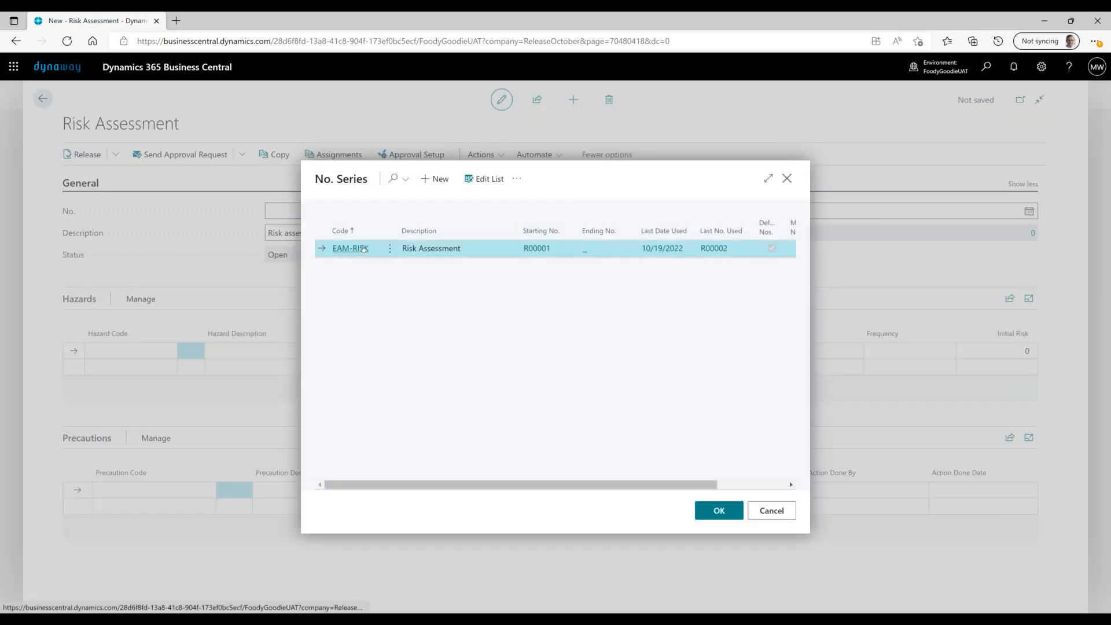
click(350, 248)
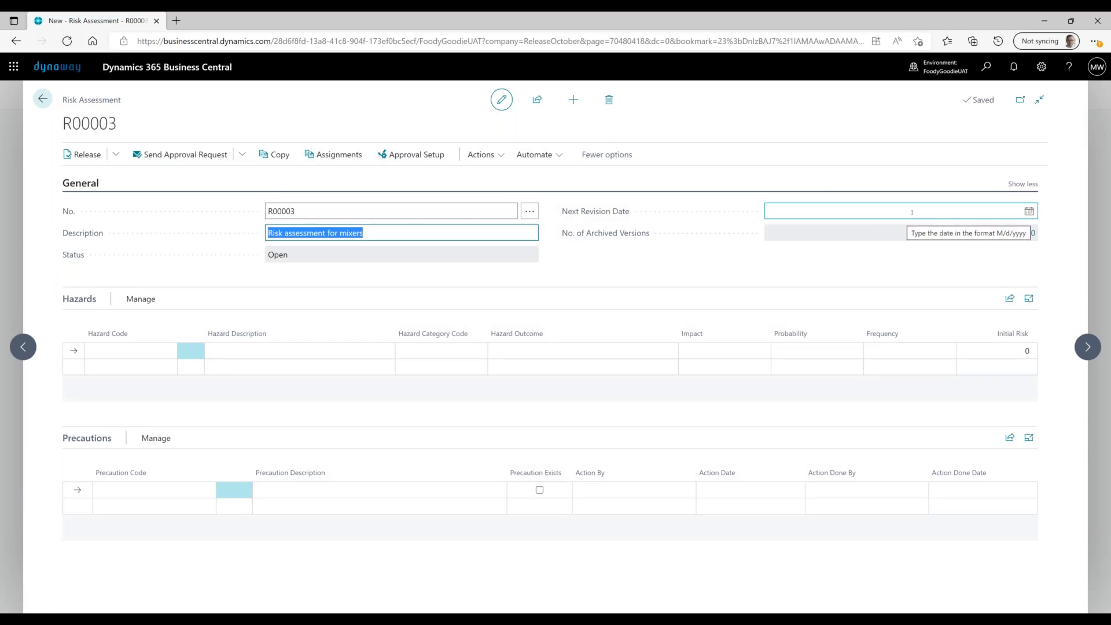
Set the next revision date to 11/30/2022 and collapse the additional general fields
click(1031, 212)
click(1030, 212)
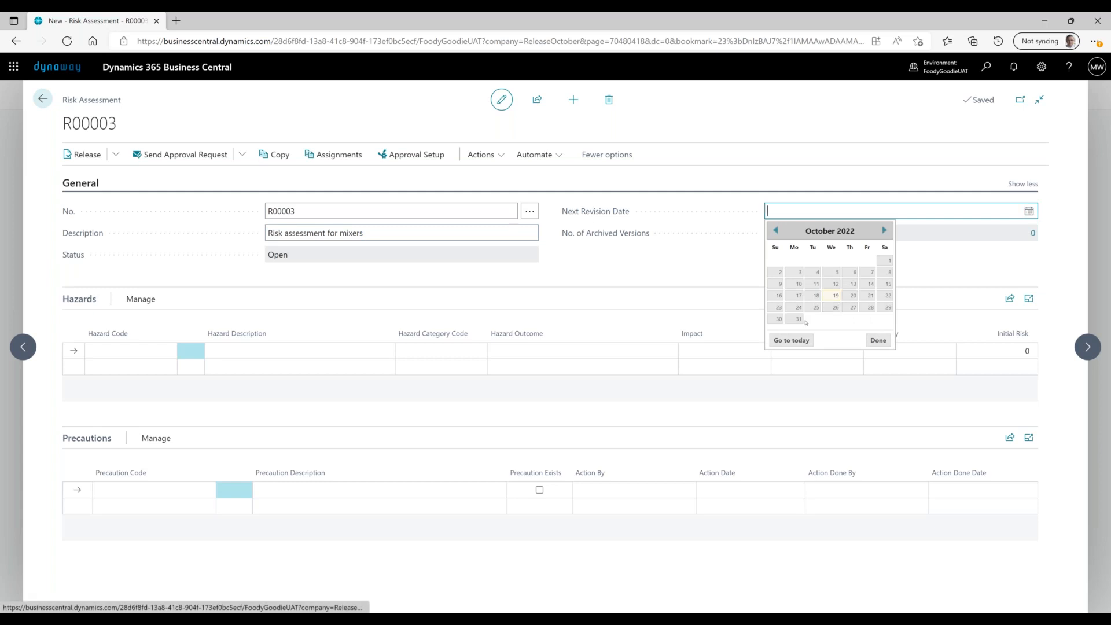
click(884, 231)
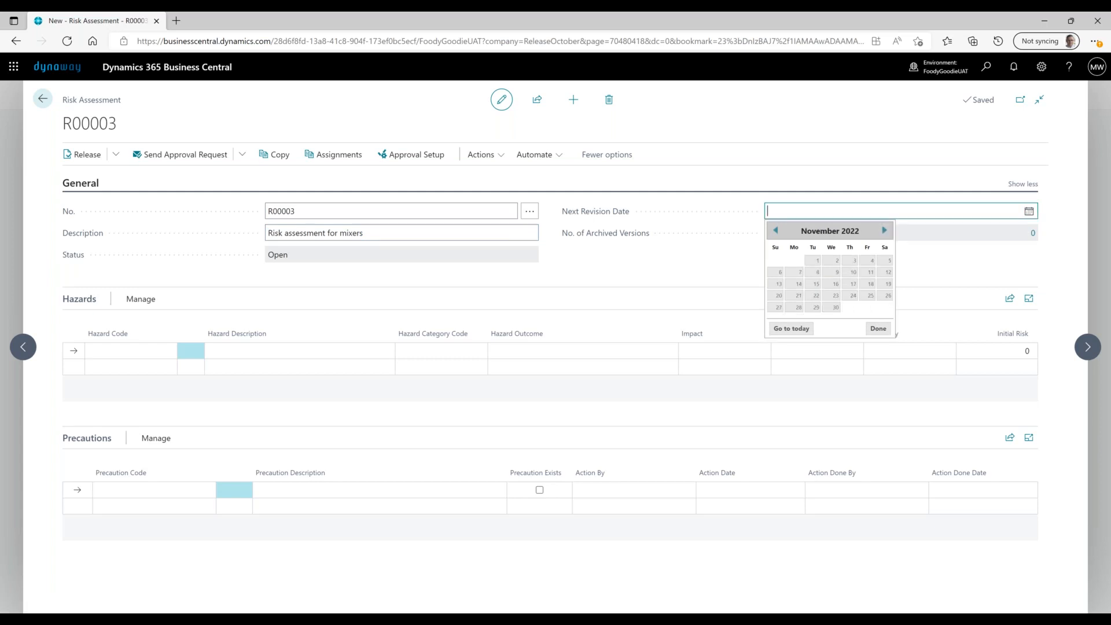
click(835, 307)
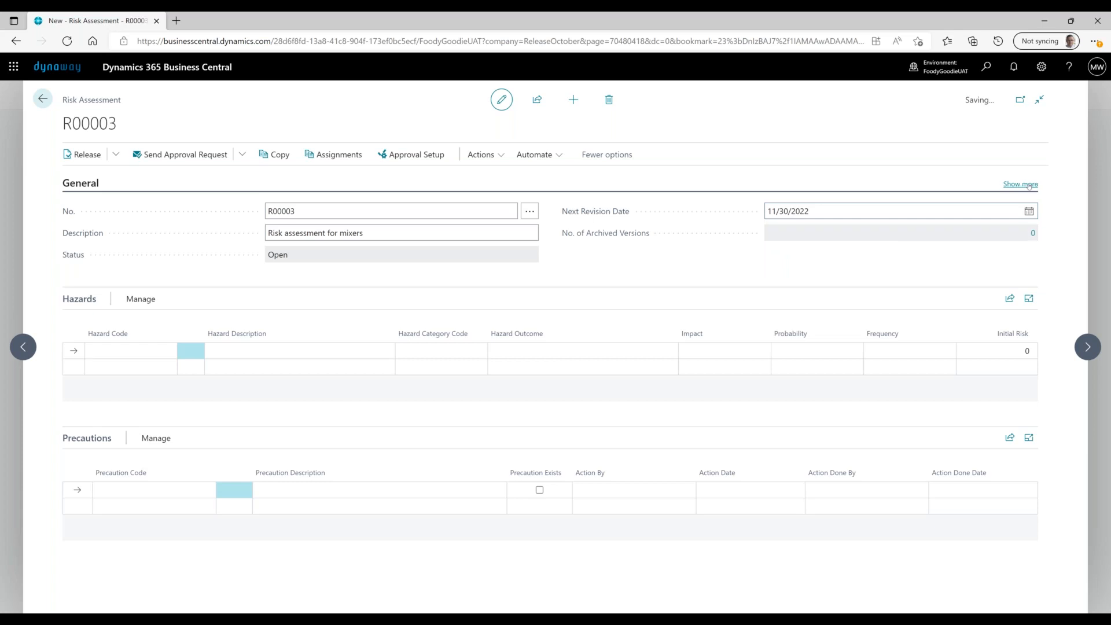
click(1028, 185)
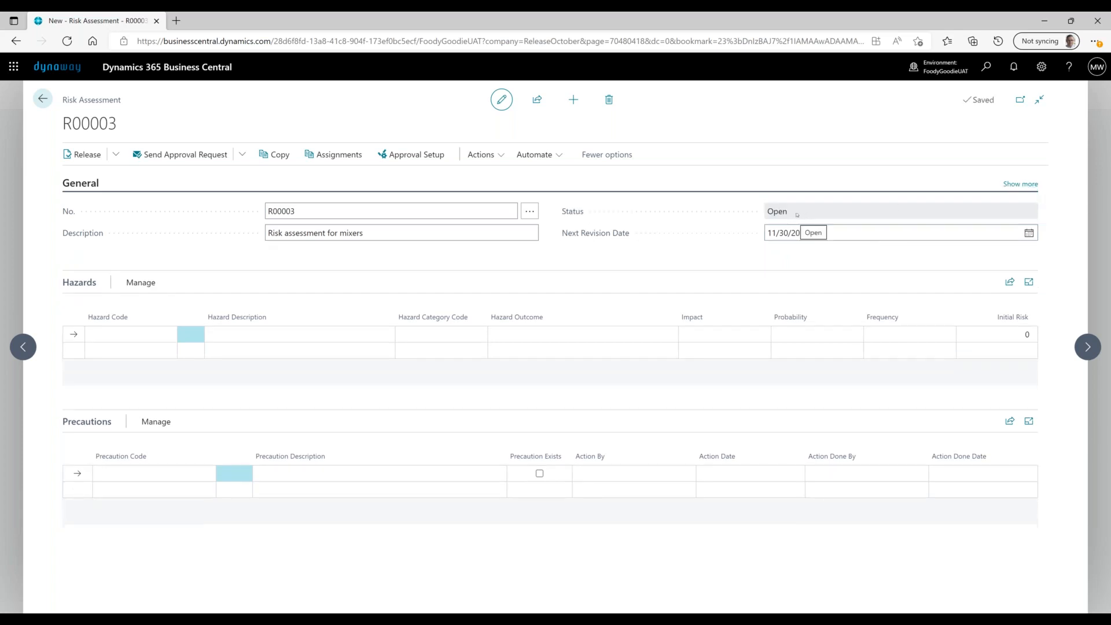
Add the MOULD hazard to the first hazard line of the mixer risk assessment
mouse_move(311, 315)
click(168, 330)
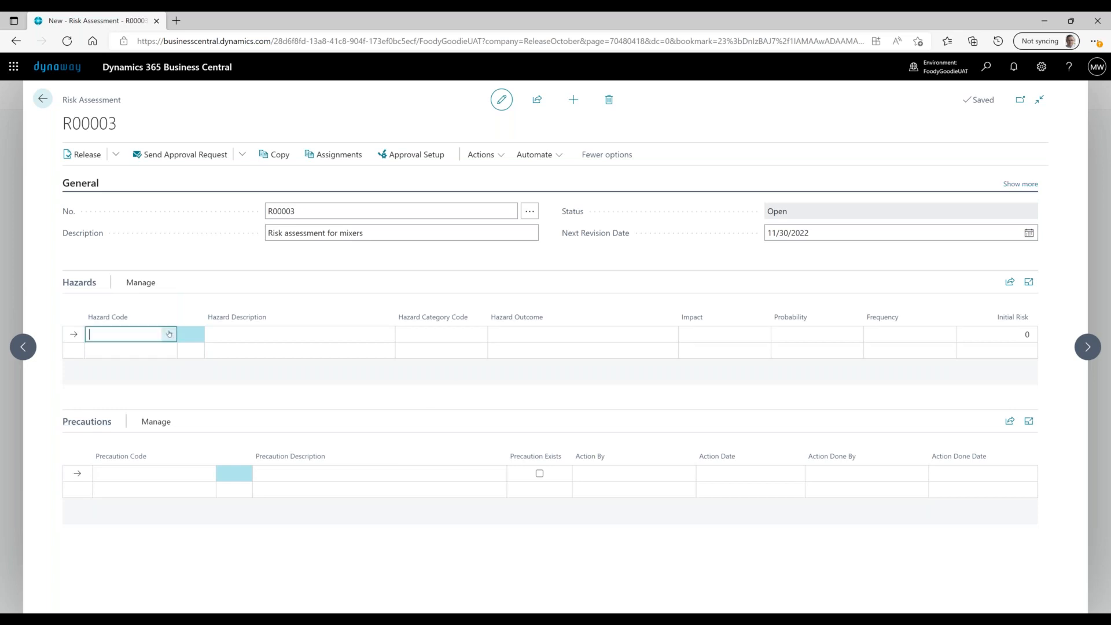
click(169, 334)
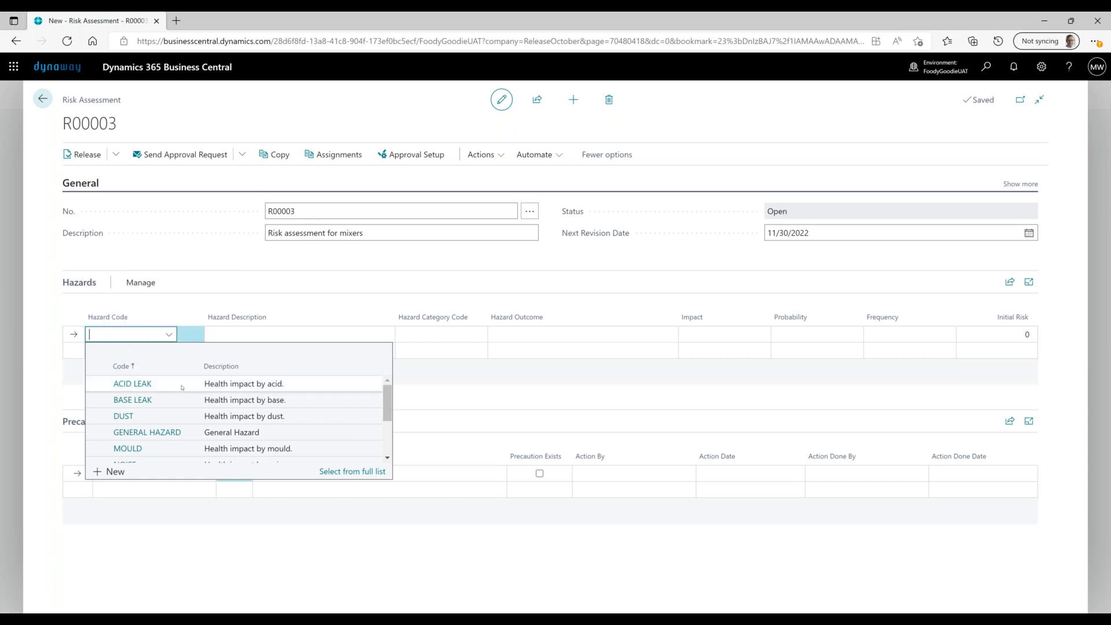
scroll(168, 388, down, 2)
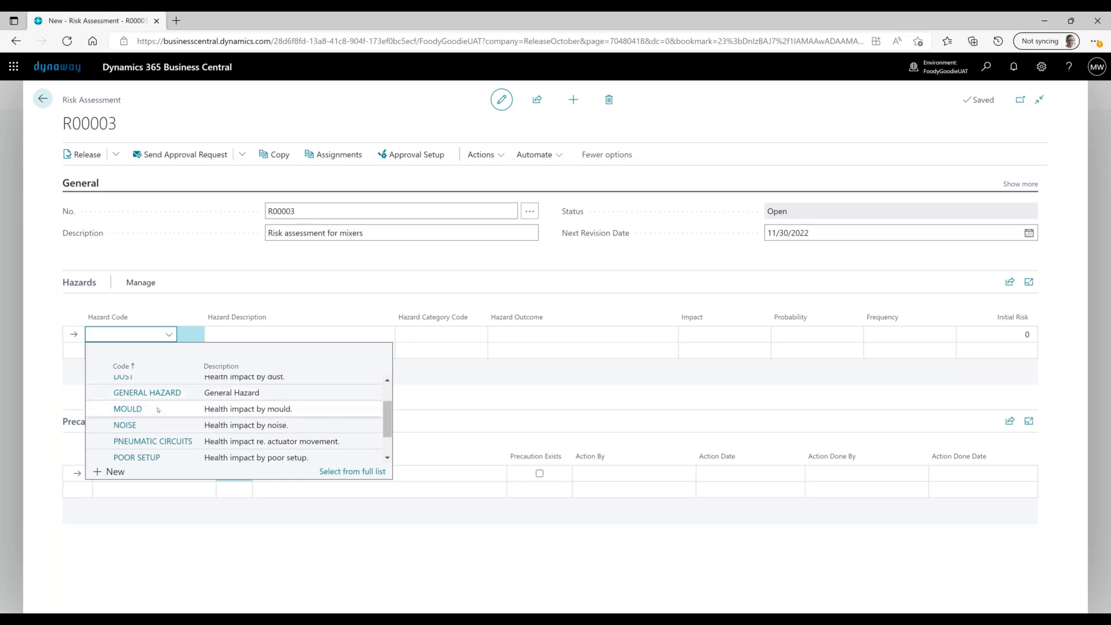
click(157, 410)
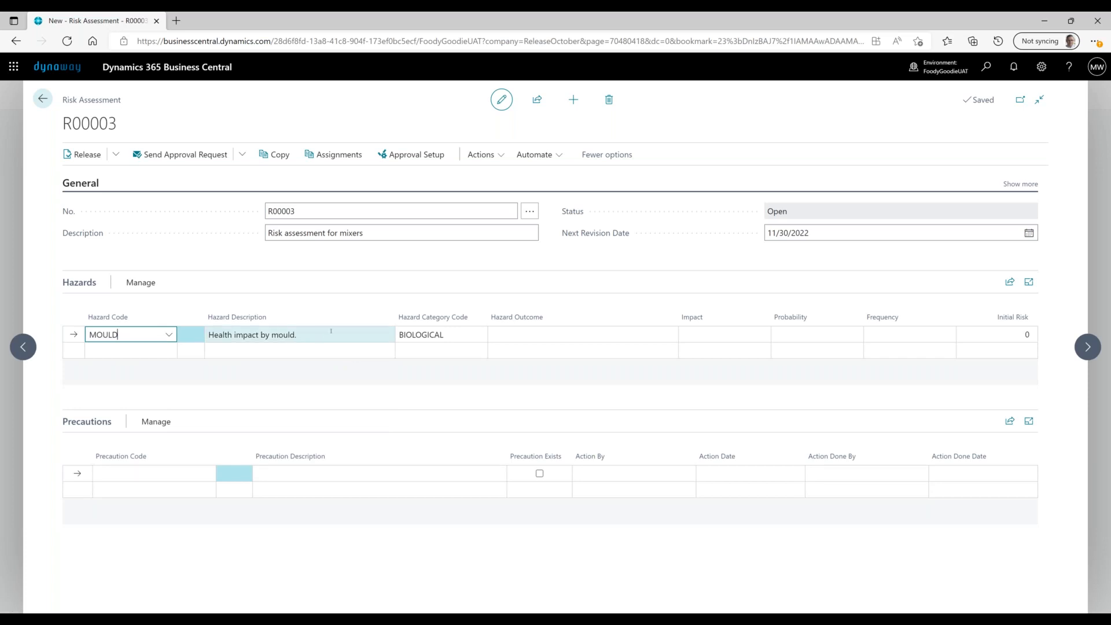
Review the available hazard category codes and the frequency options for the mould hazard
click(467, 330)
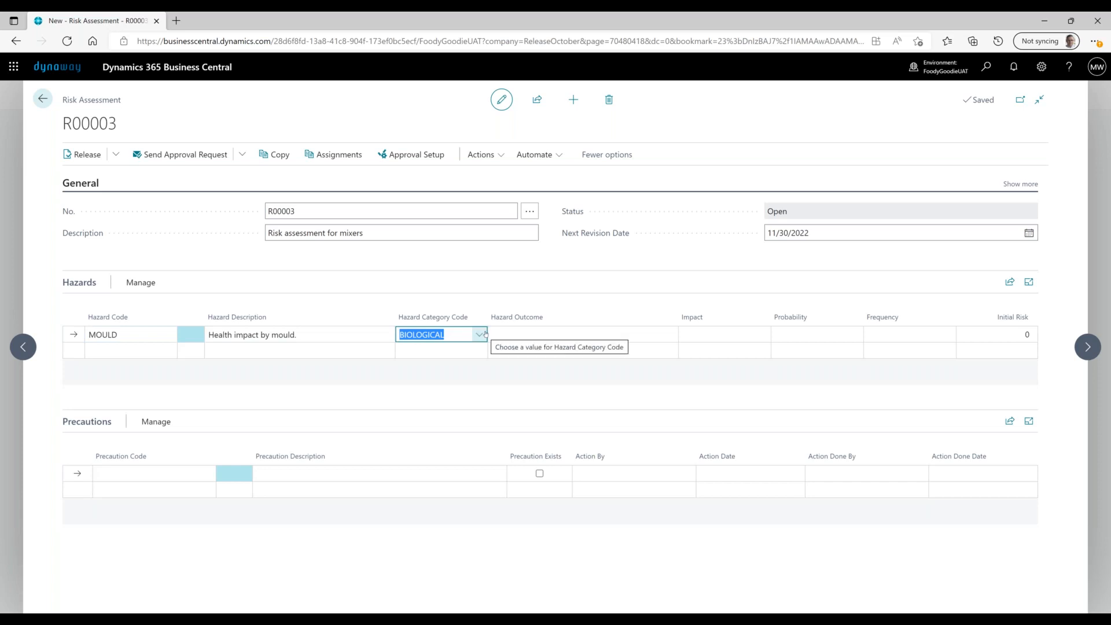
click(485, 334)
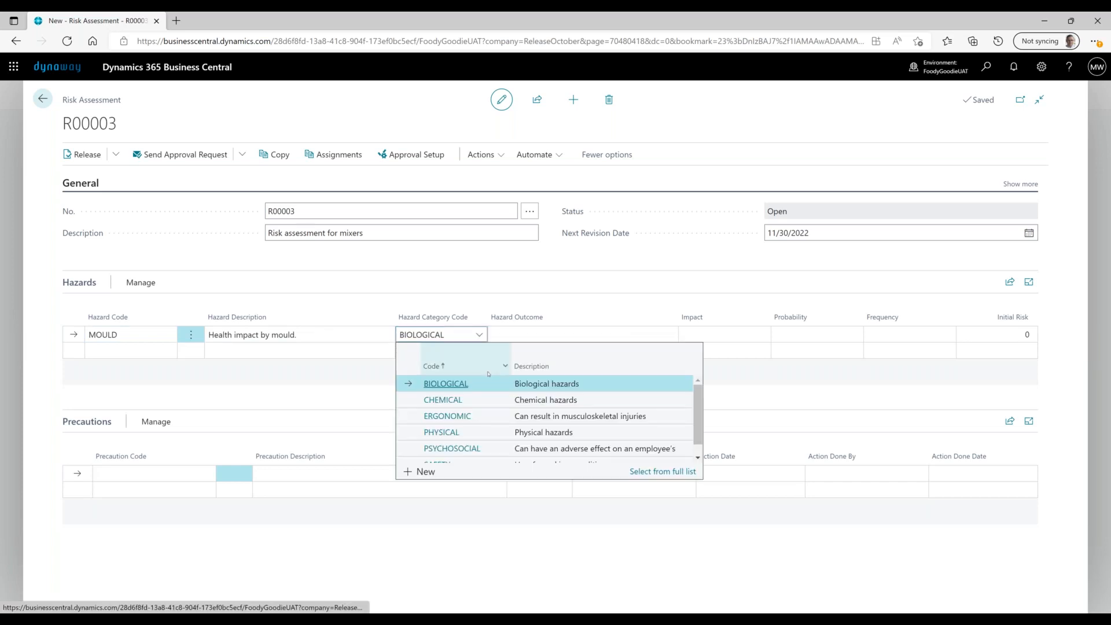
click(446, 254)
click(701, 335)
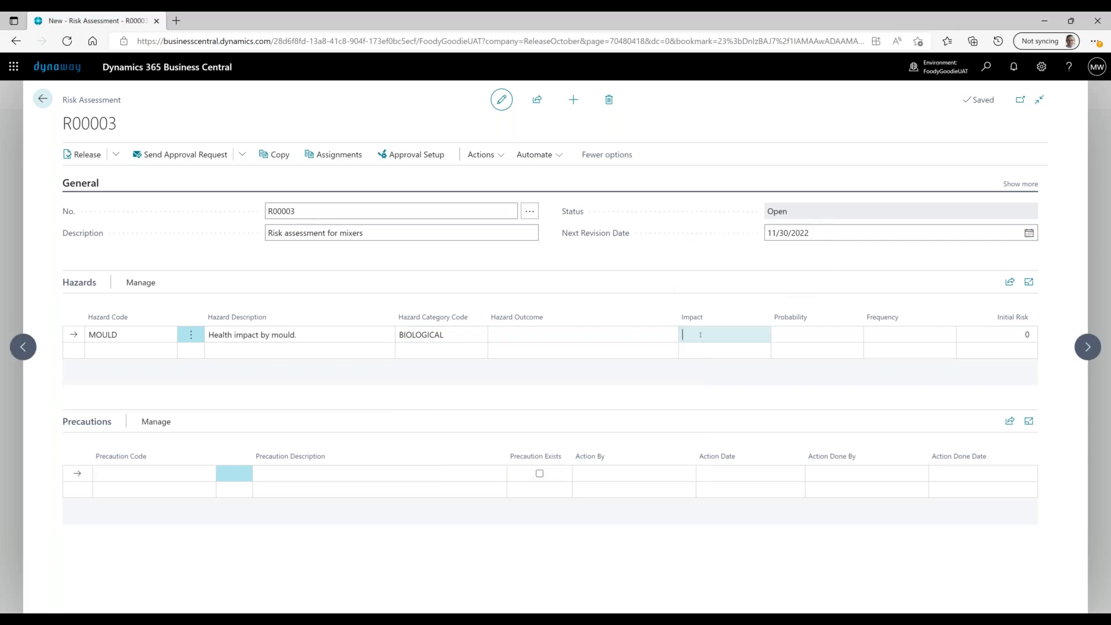
click(831, 333)
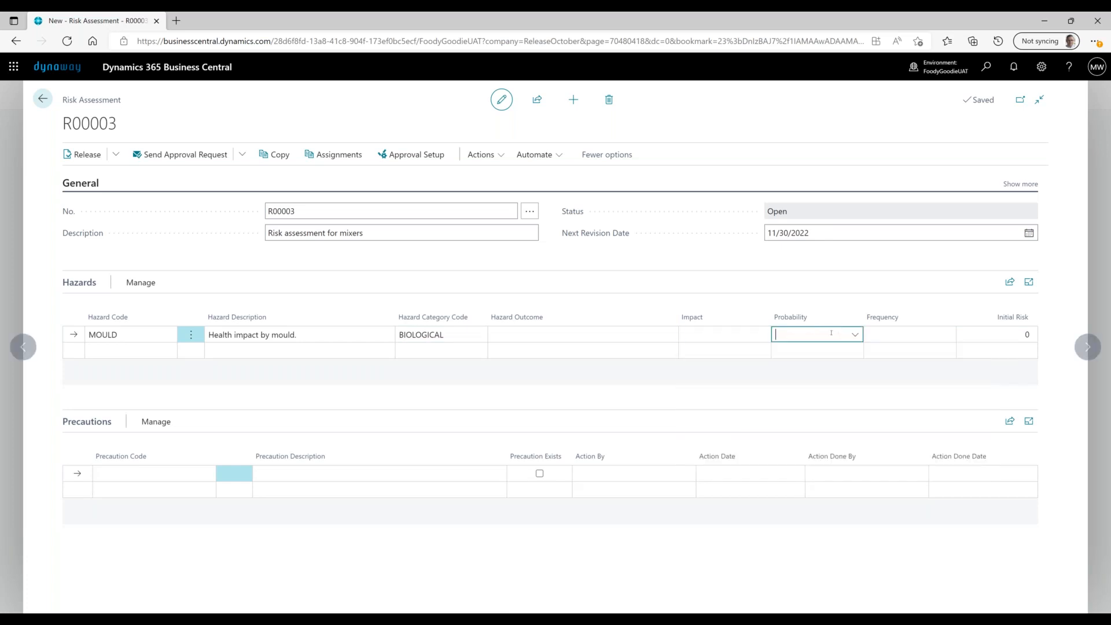
click(881, 334)
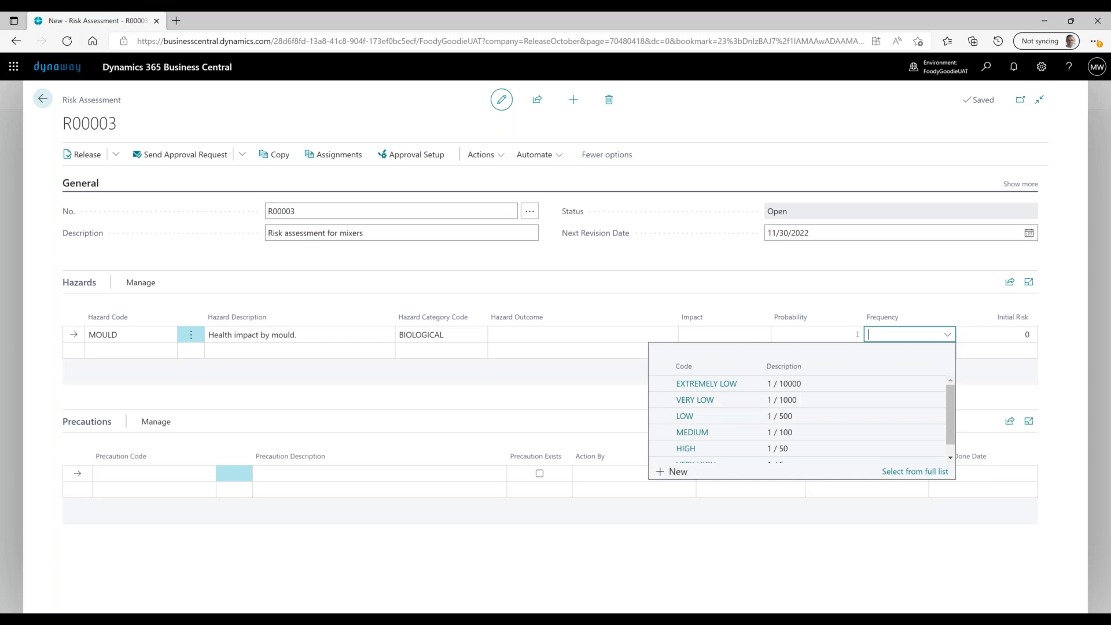
Rate the mould hazard with CRITICAL impact, HIGH probability and VERY HIGH frequency
click(731, 334)
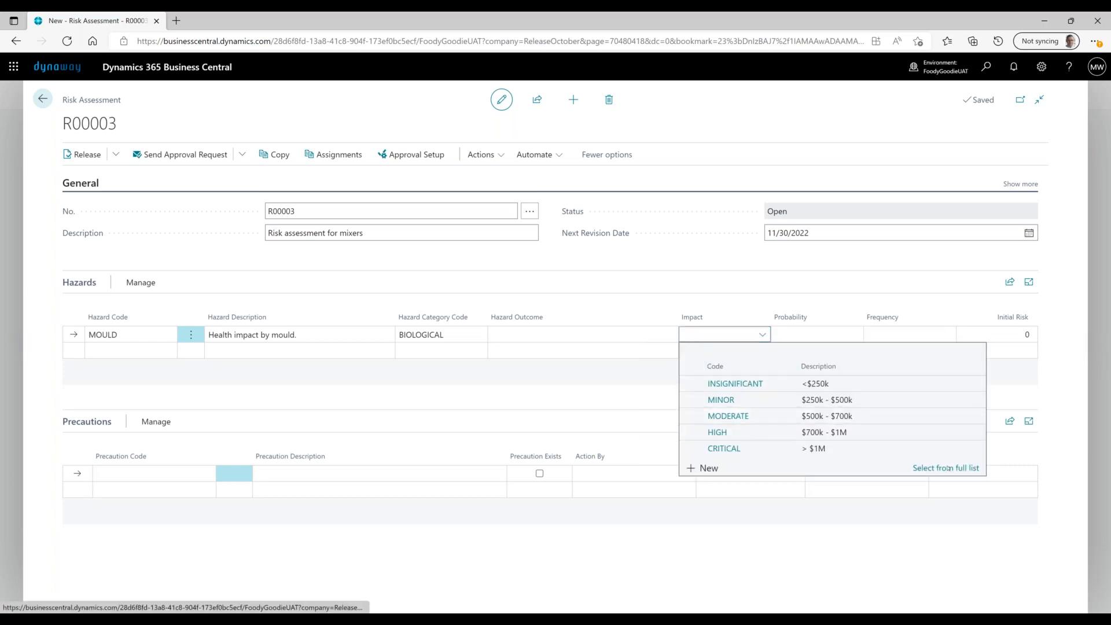
click(948, 468)
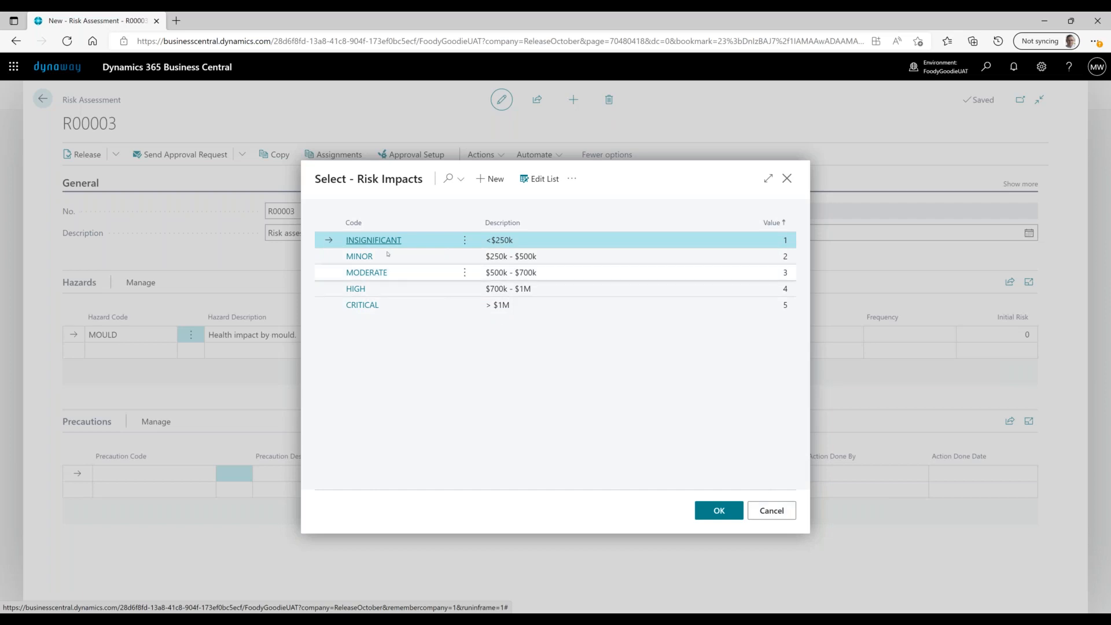
click(359, 304)
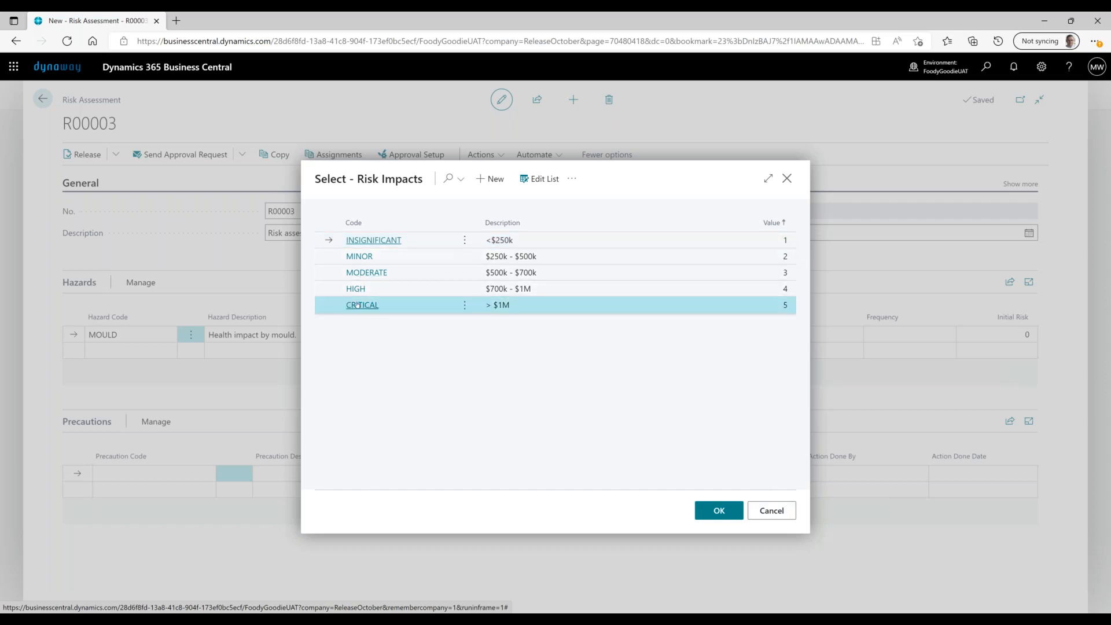
click(854, 334)
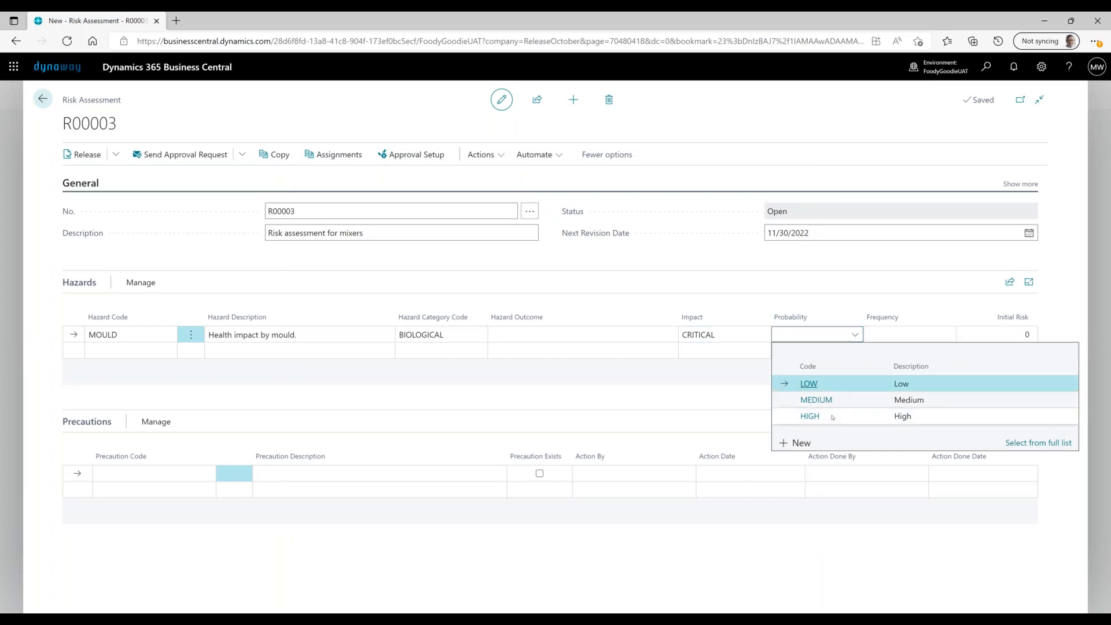
click(810, 416)
click(953, 337)
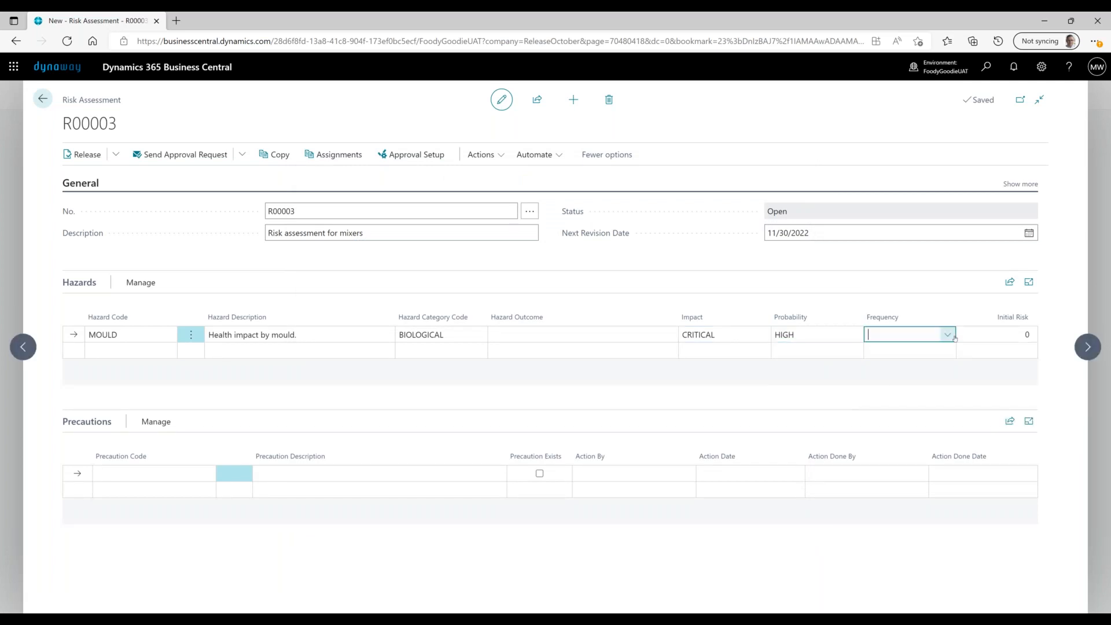
scroll(797, 424, down, 1)
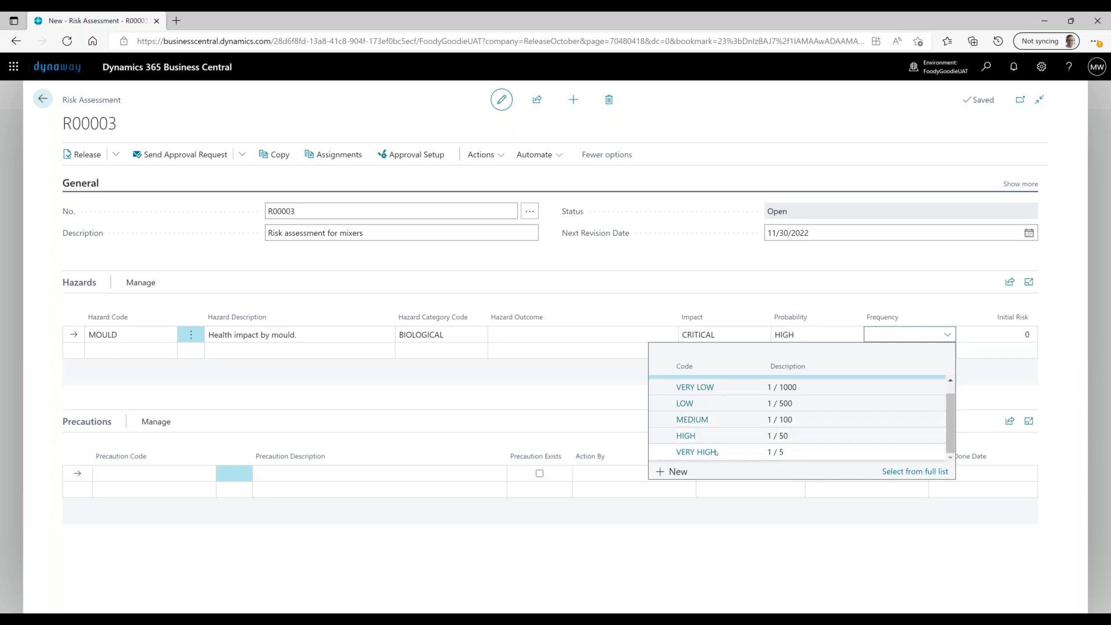
click(696, 452)
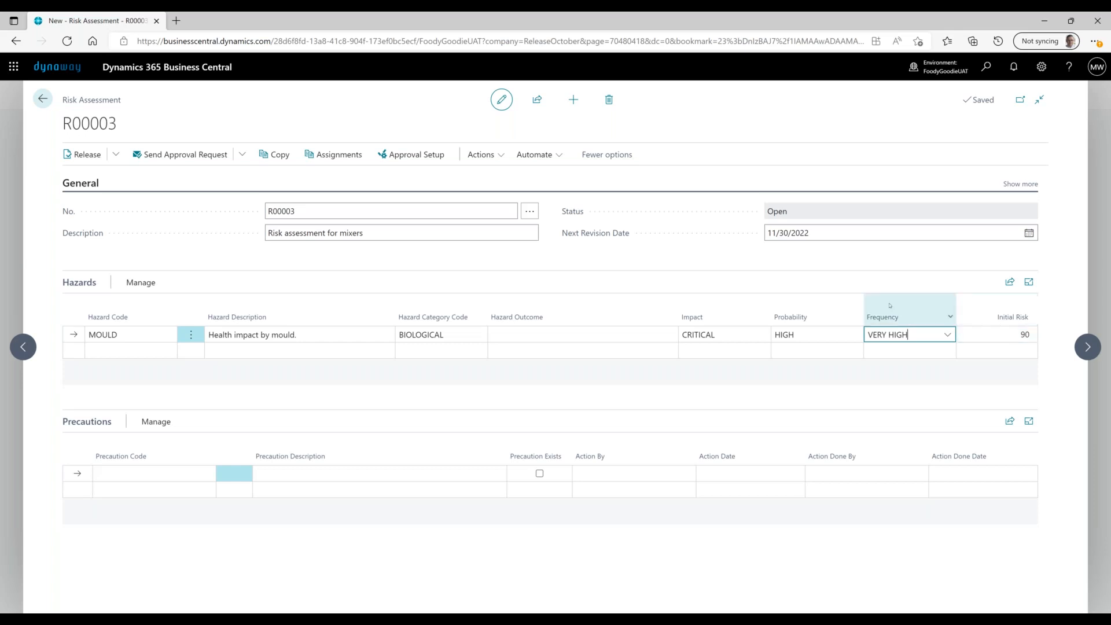
Examine the numeric values behind the mould hazard's impact, probability and frequency ratings in their full lists
click(749, 335)
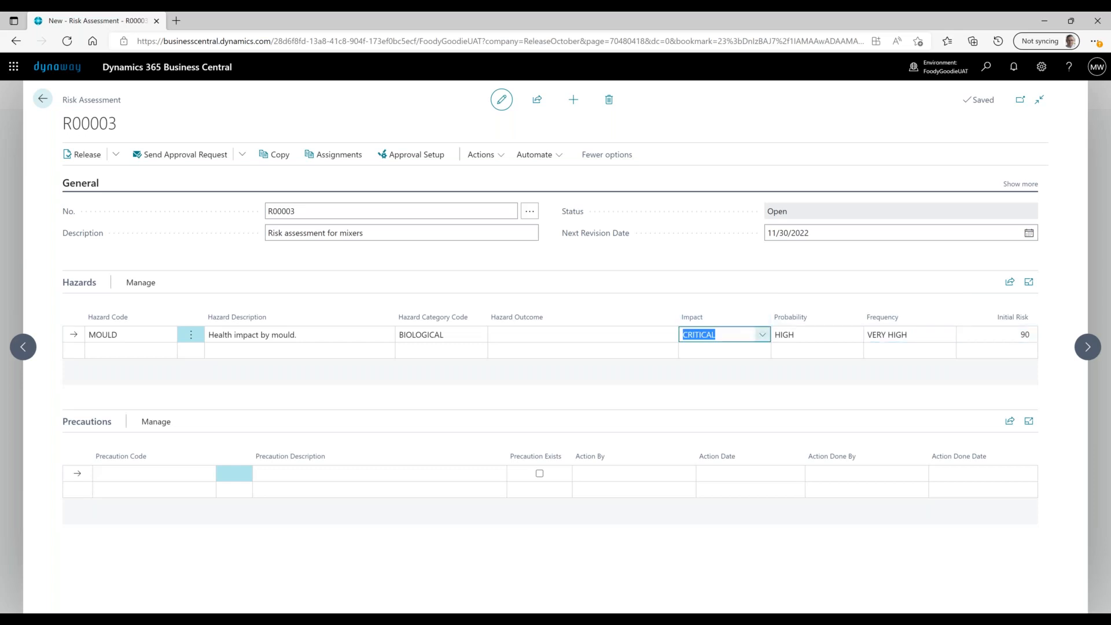
click(762, 334)
click(941, 470)
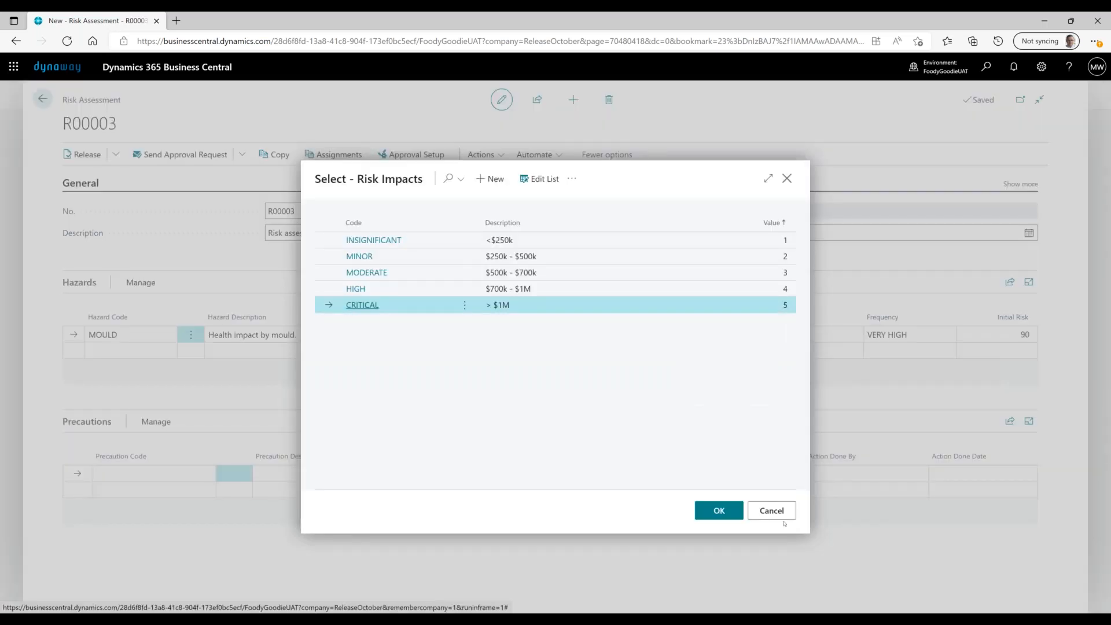
key(Return)
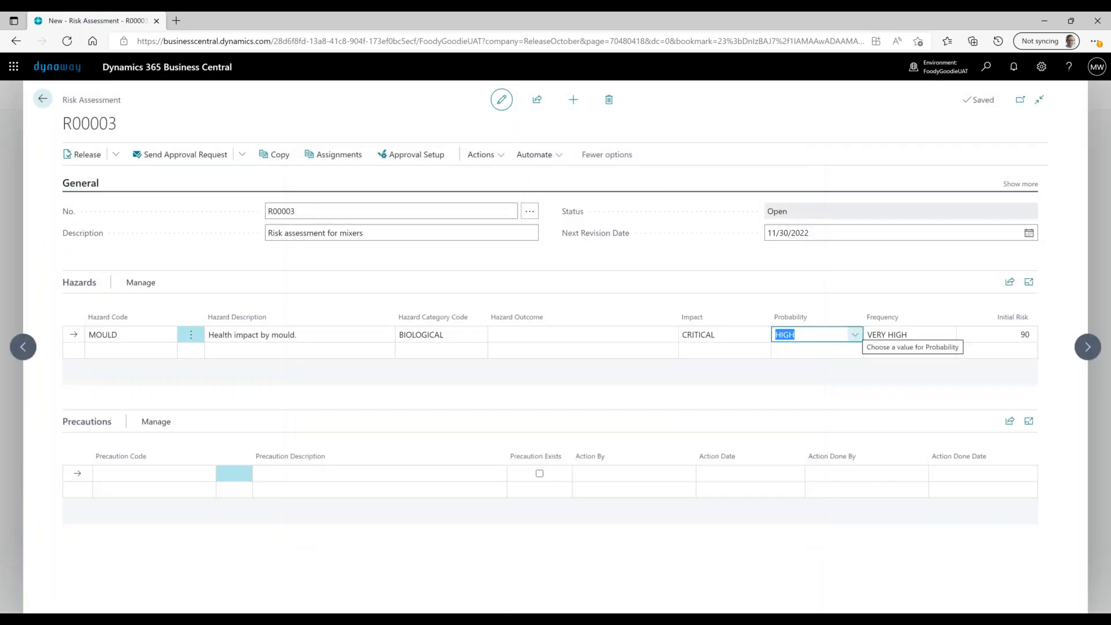
click(855, 335)
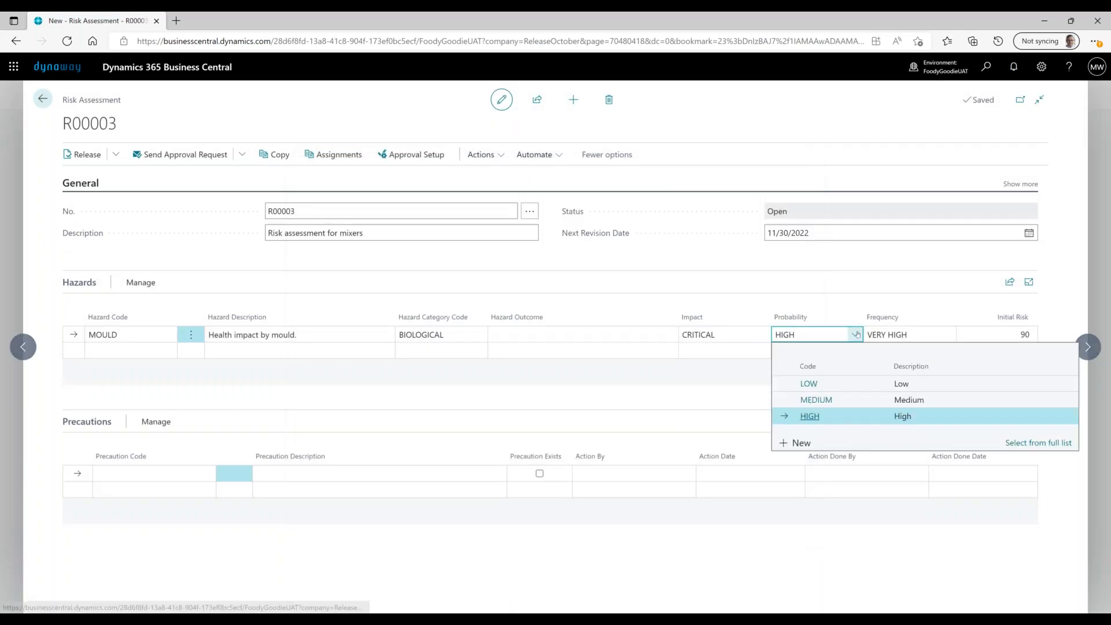
click(1015, 443)
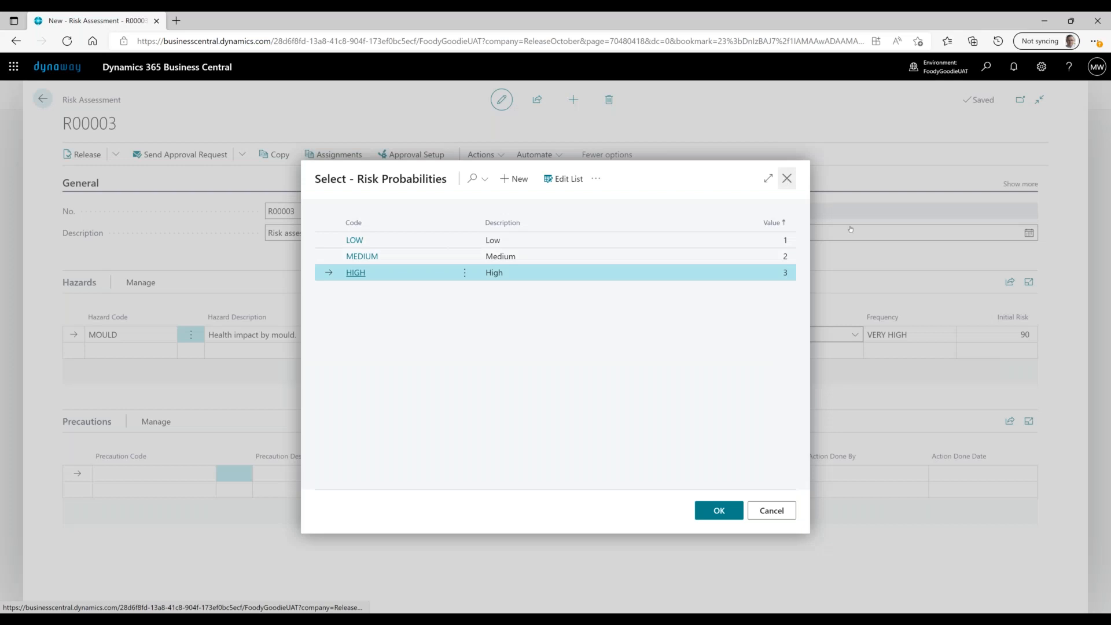
click(787, 178)
click(948, 335)
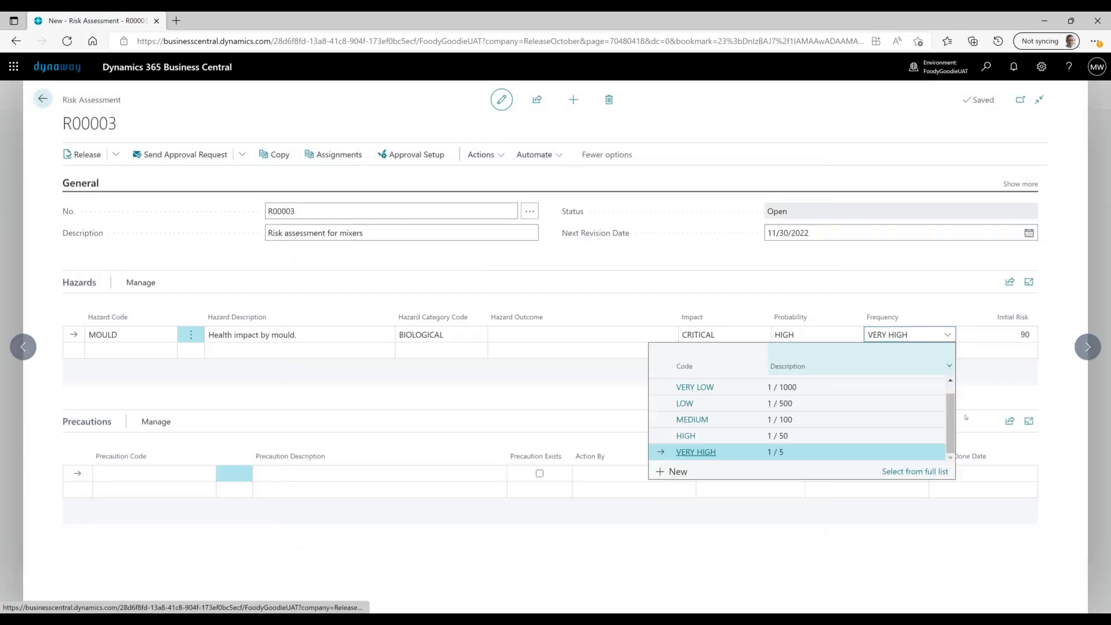
click(925, 471)
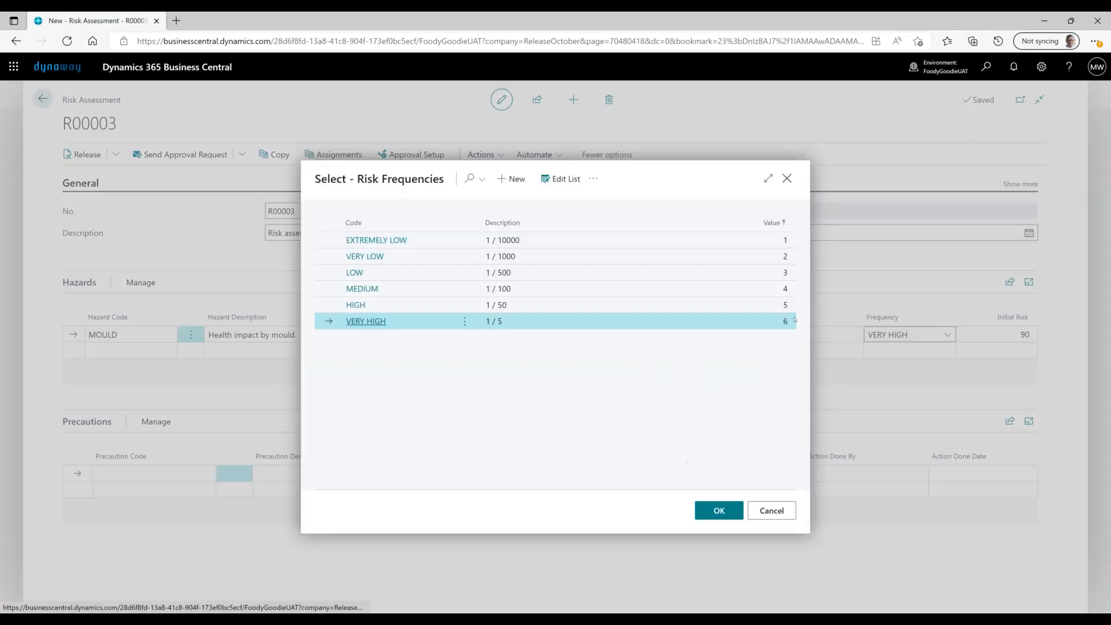
click(787, 179)
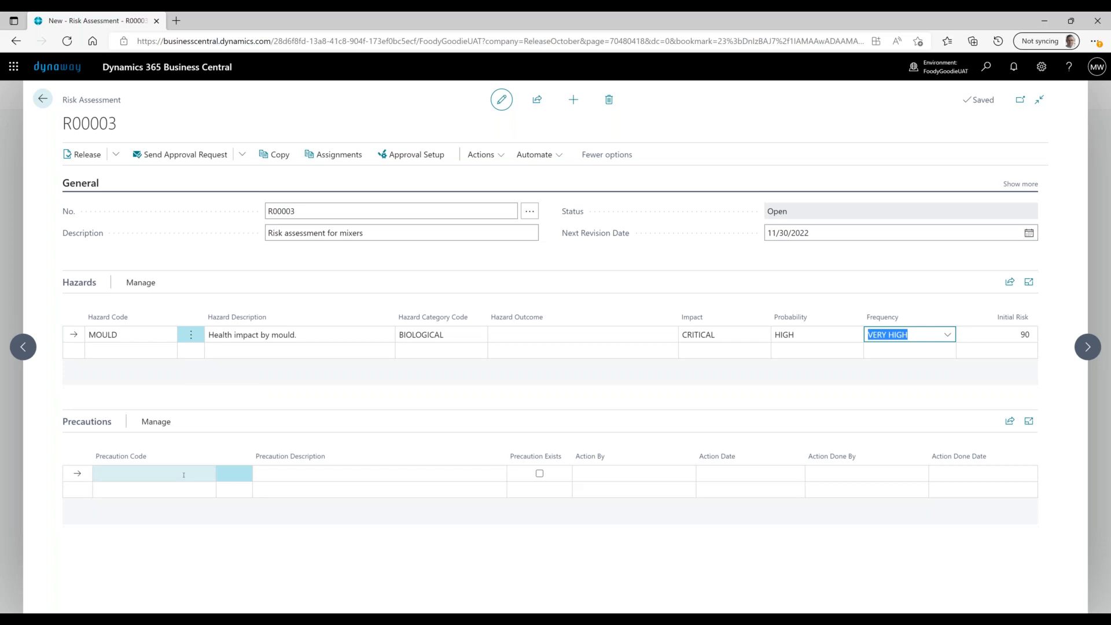
Look through the precaution line's code, action-by and action date options, and the hazard codes offered for a second hazard line
click(205, 474)
click(208, 475)
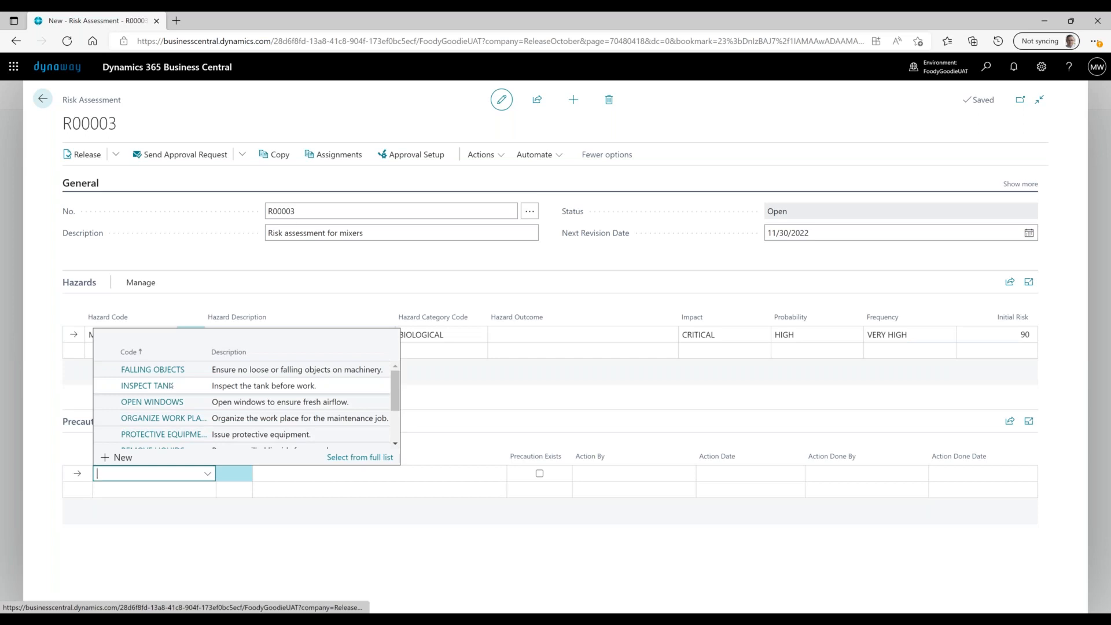
scroll(170, 405, down, 2)
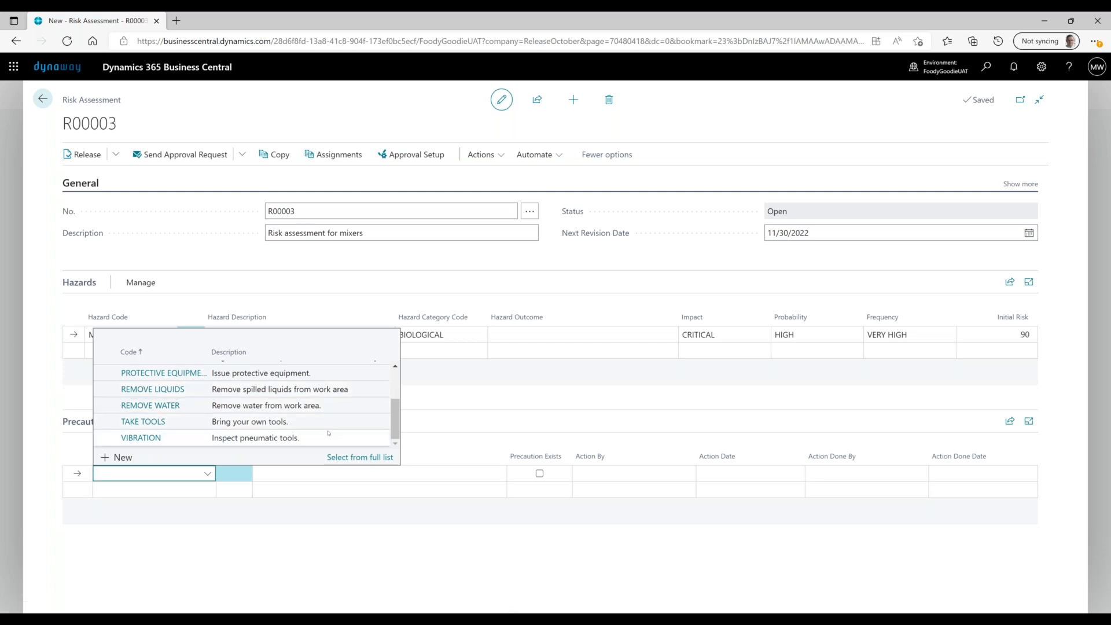
click(311, 474)
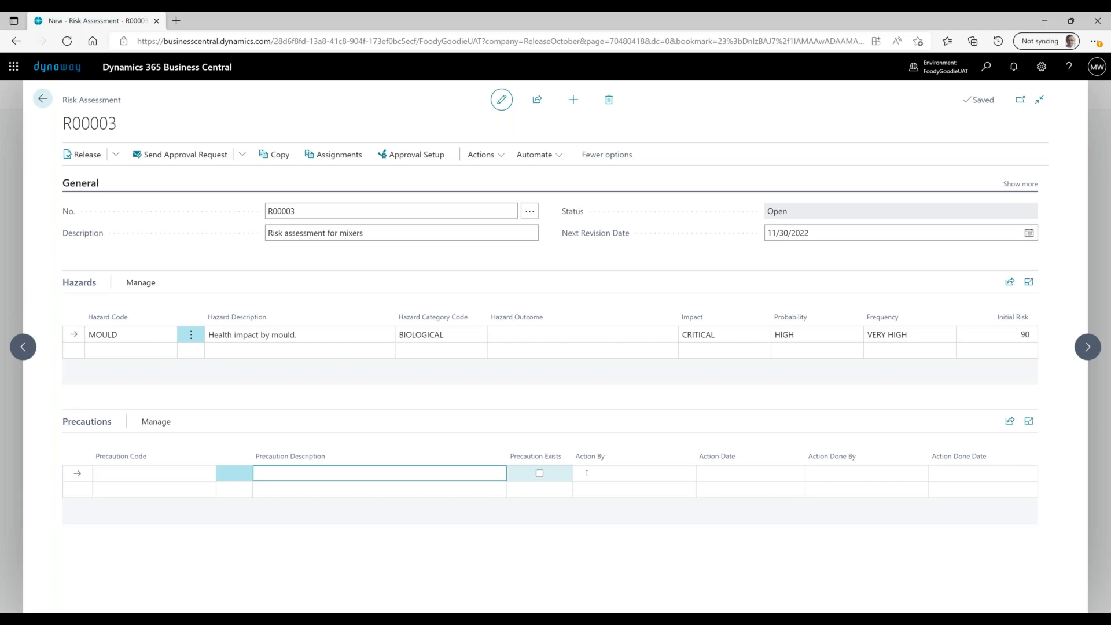
click(639, 471)
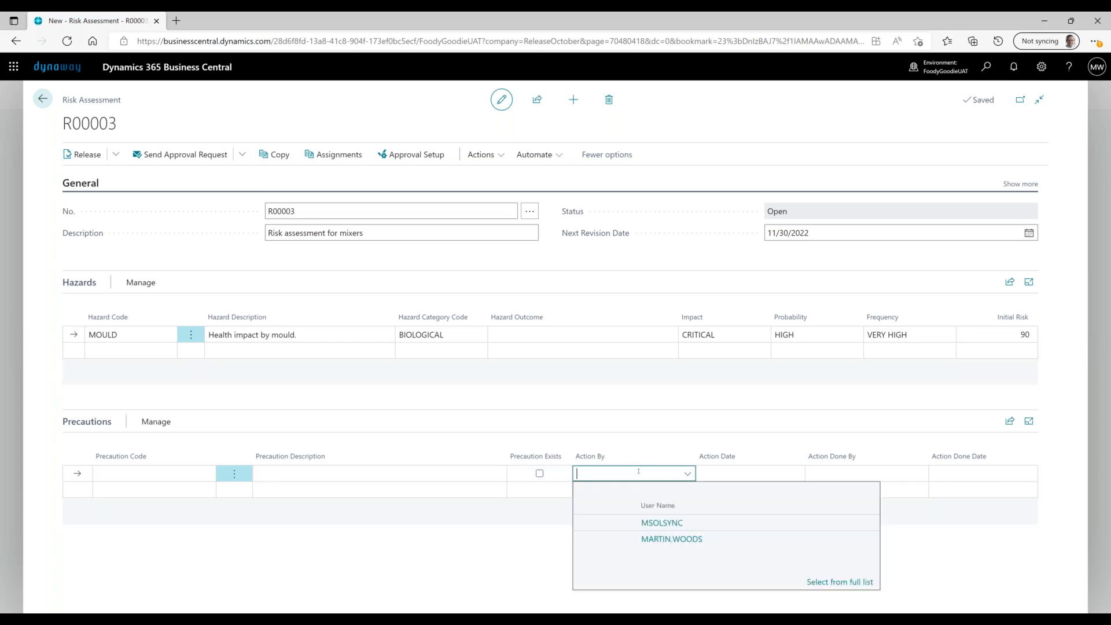
click(755, 473)
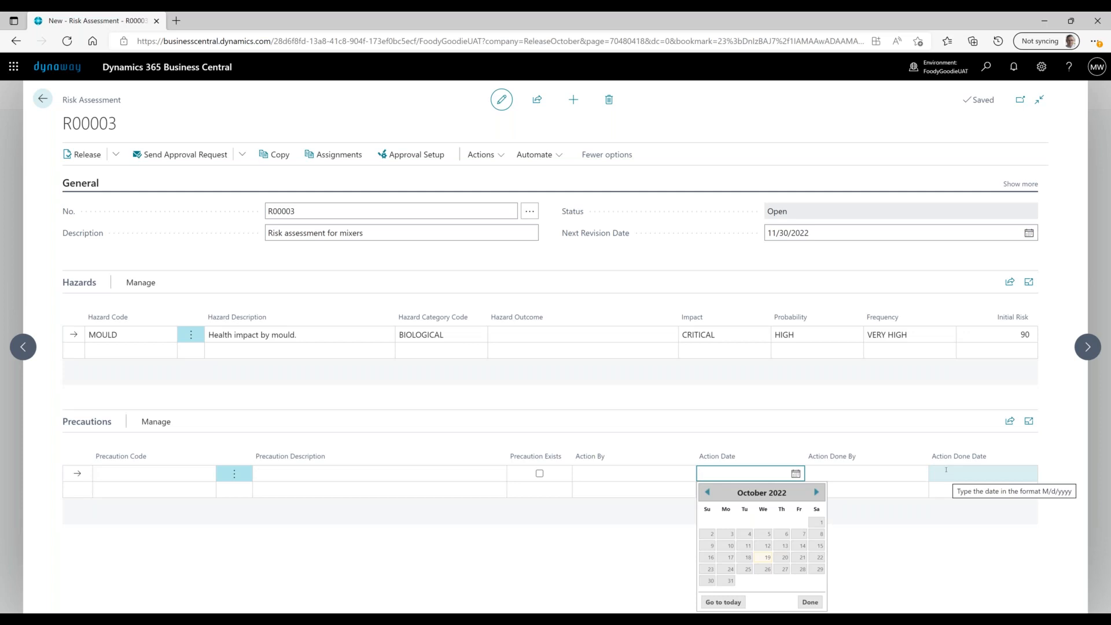
click(191, 249)
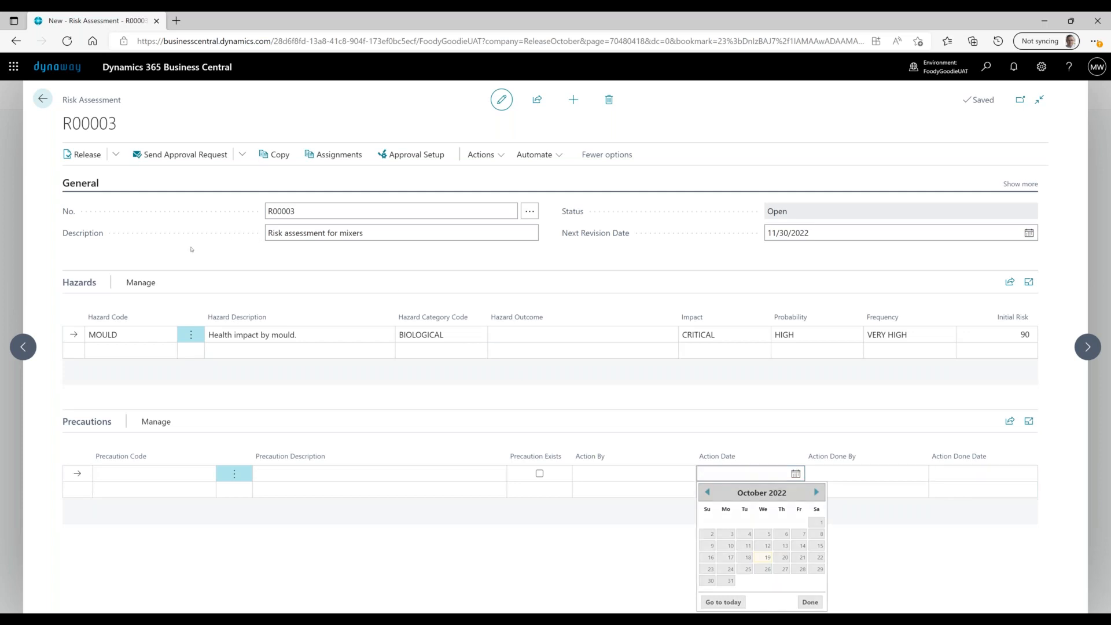
click(124, 351)
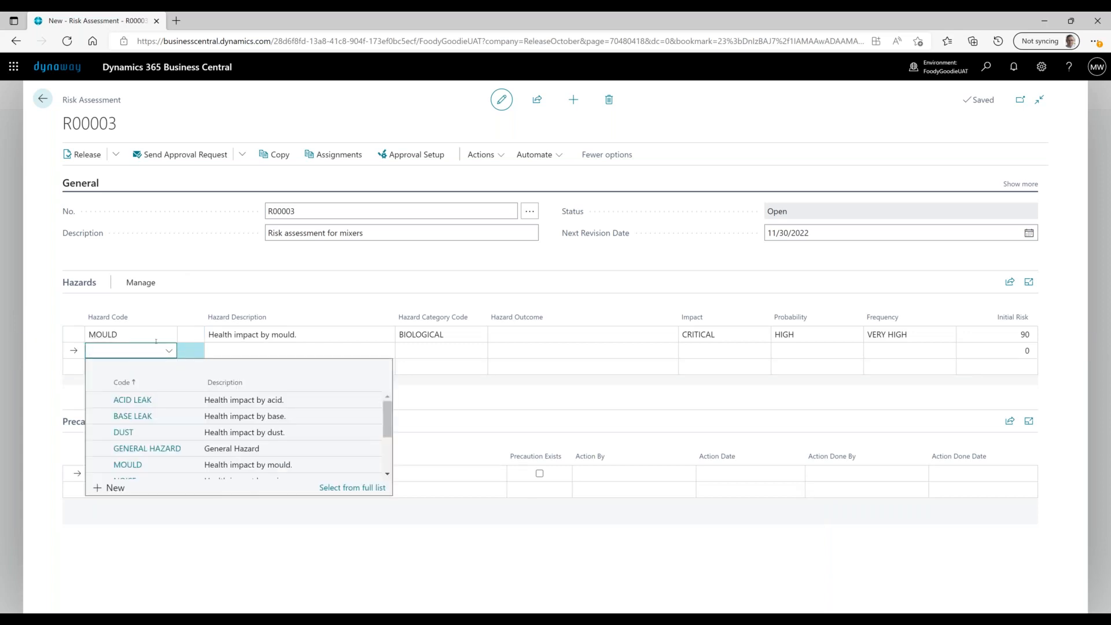
click(207, 244)
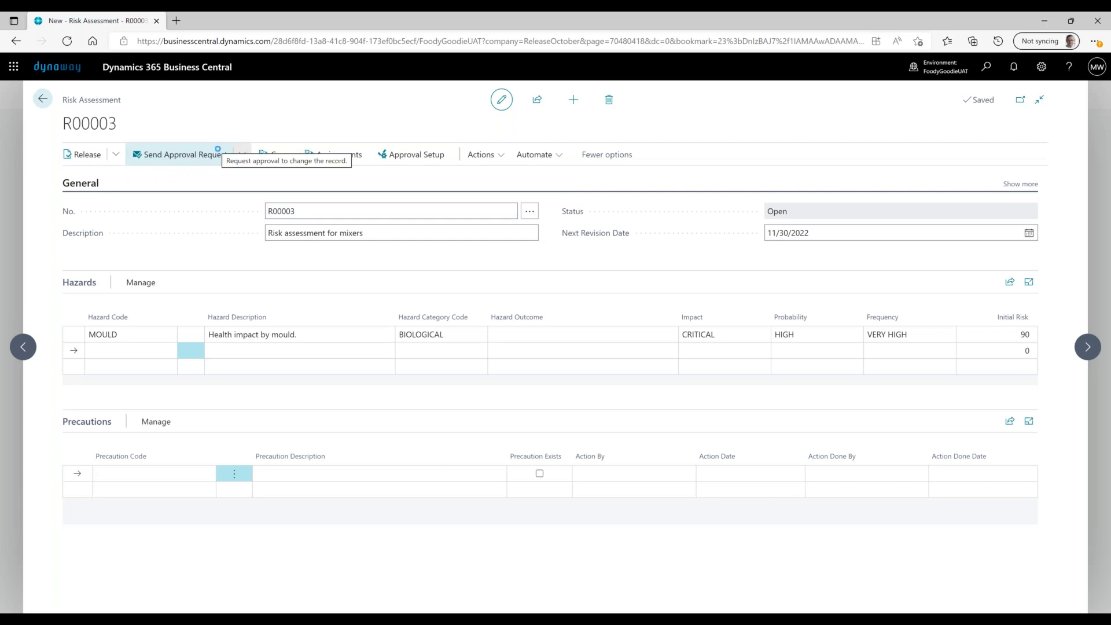
Send an approval request for the mixer risk assessment and open its approval entries
click(217, 151)
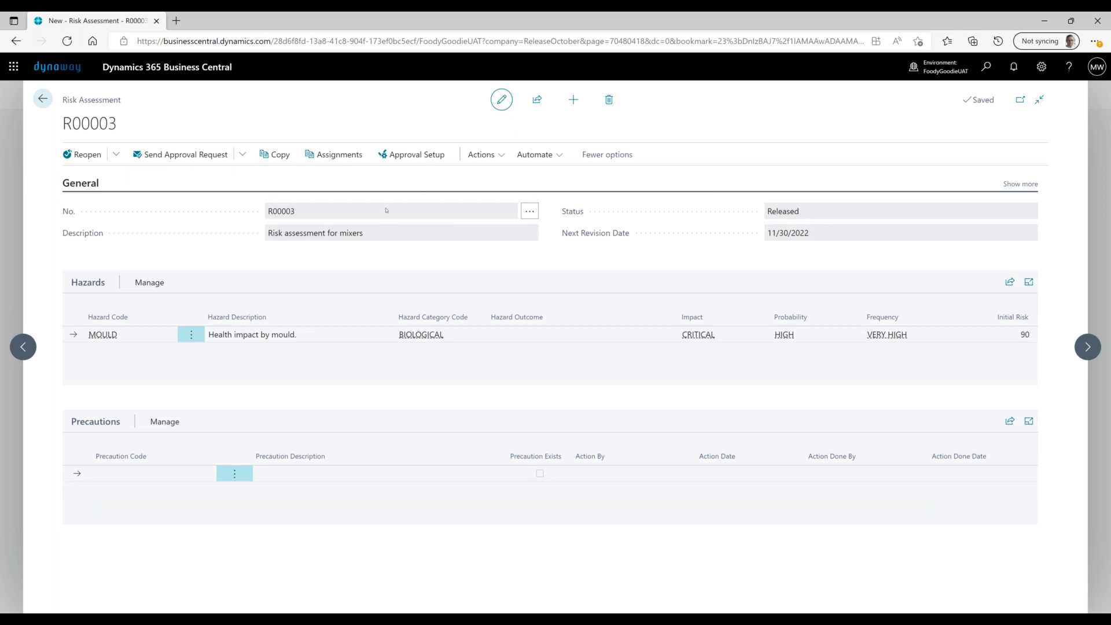
click(243, 157)
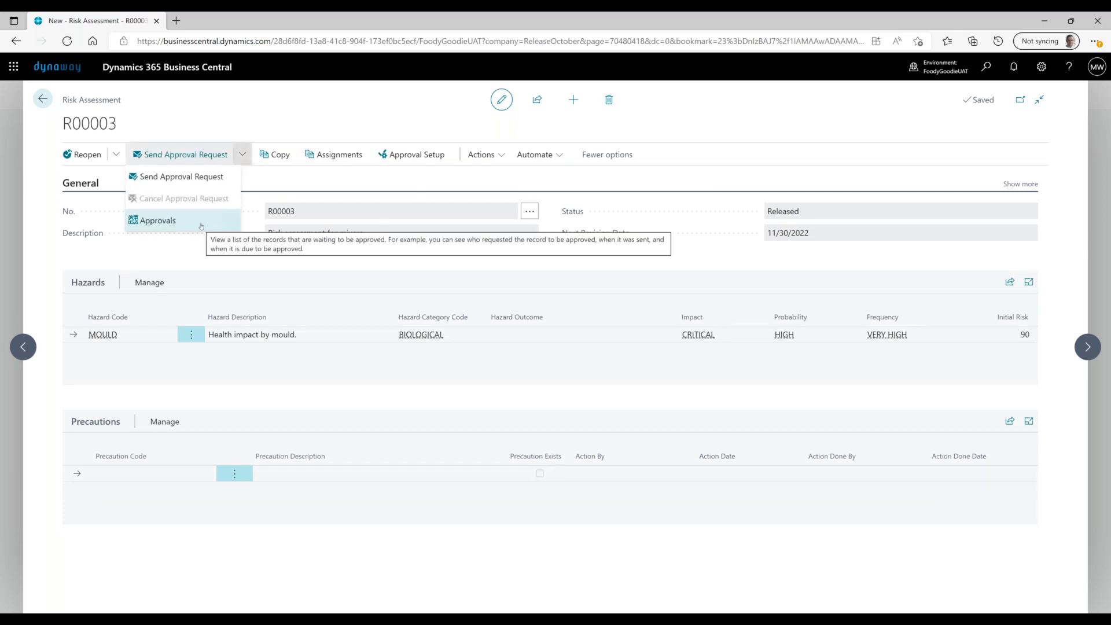
click(201, 225)
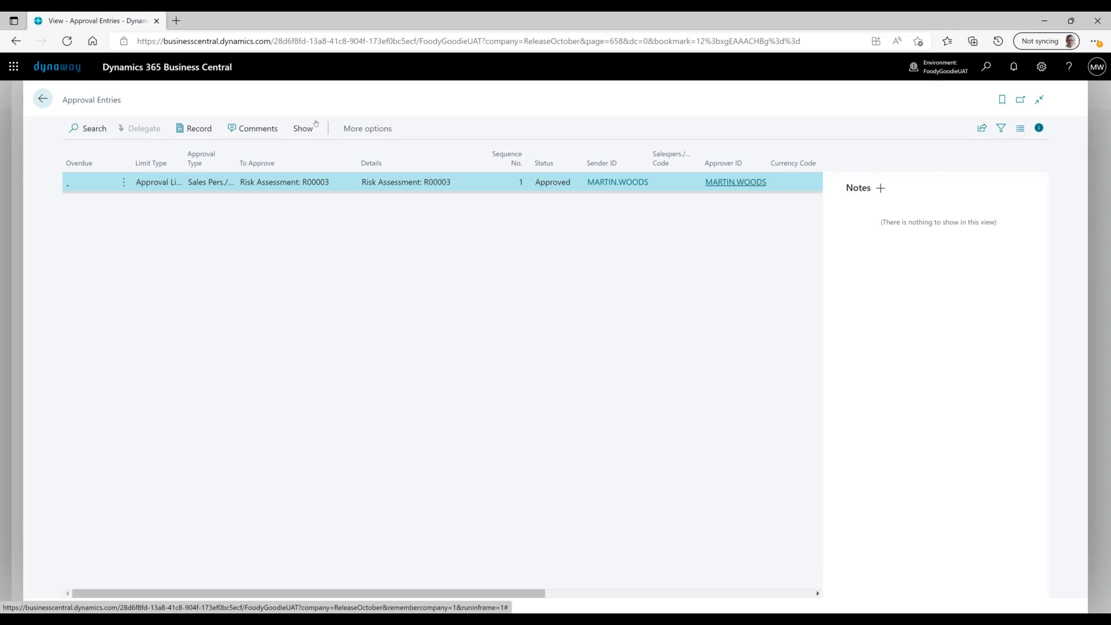
Return to the mixer risk assessment, reveal its additional general fields and review the list of archived versions
click(42, 99)
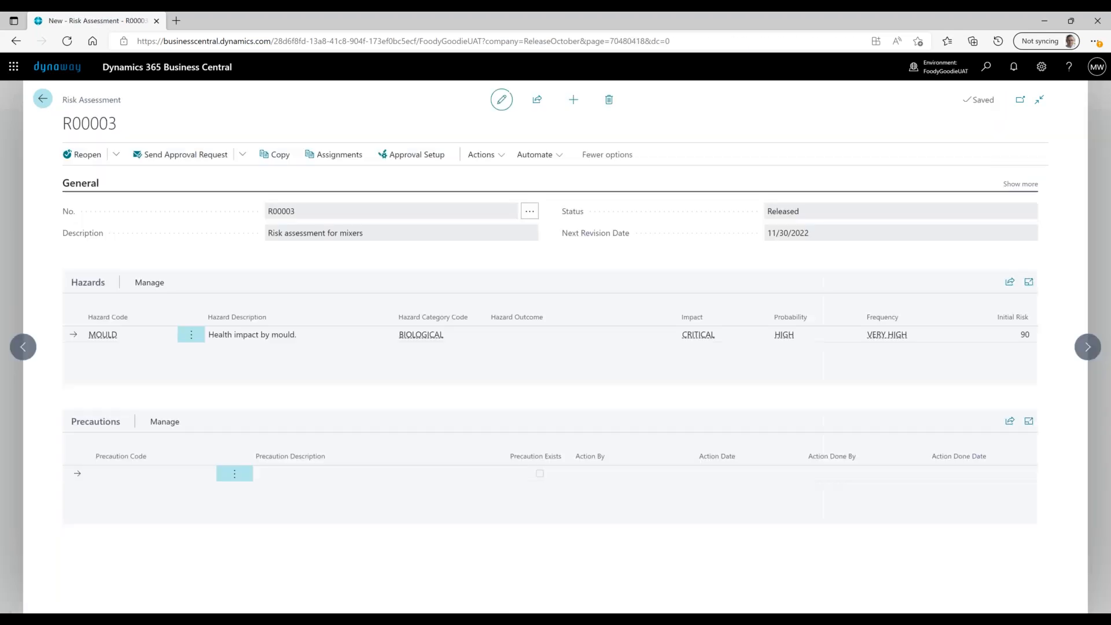
click(1020, 184)
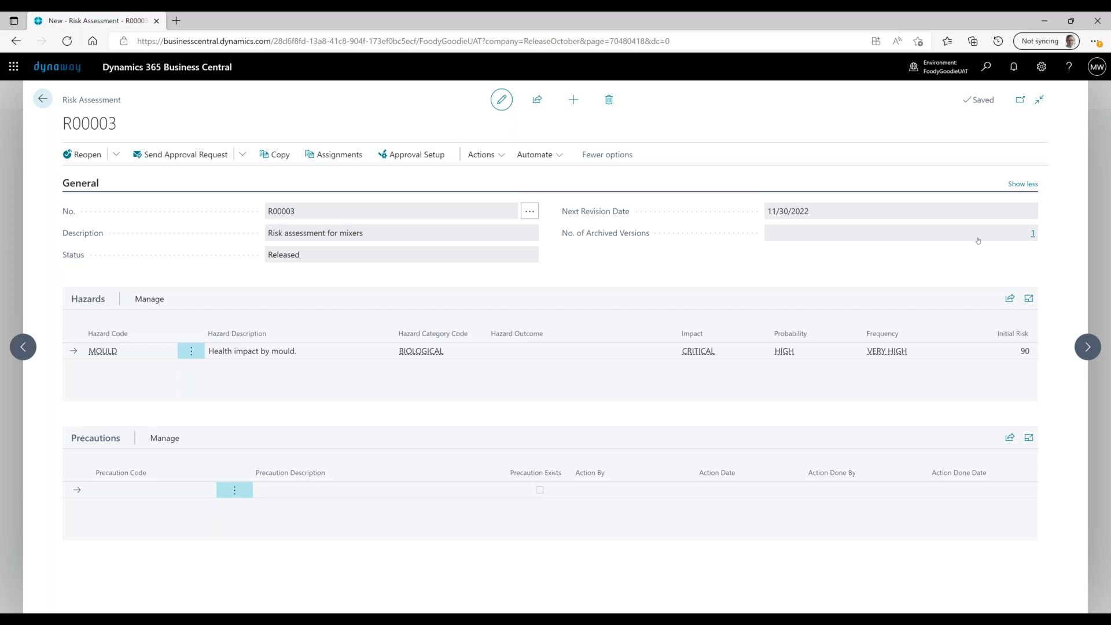
click(1032, 234)
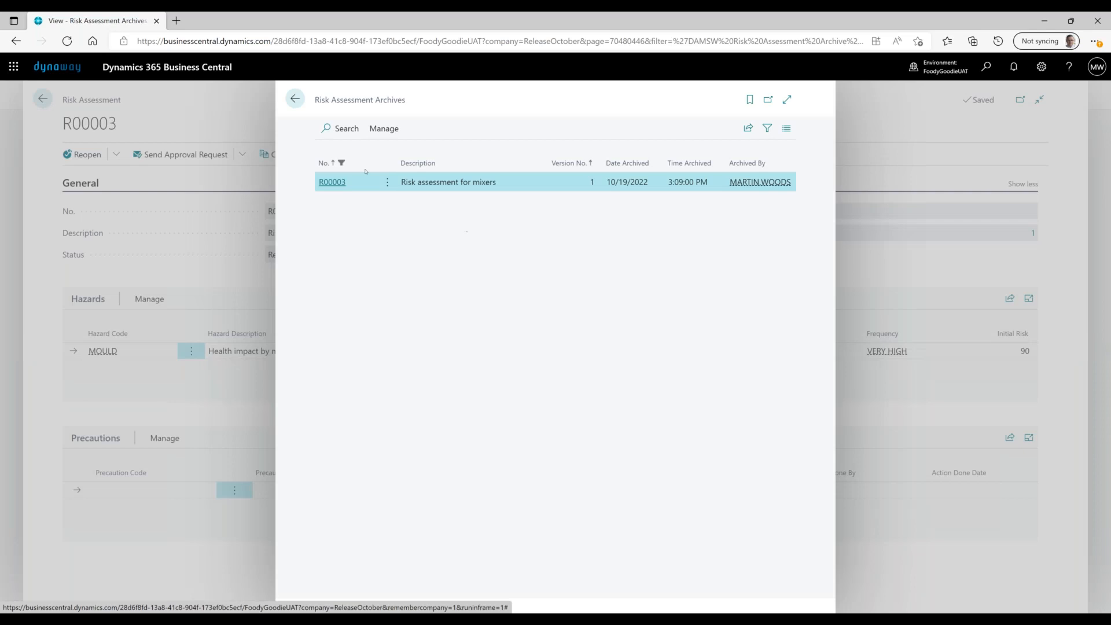
click(304, 107)
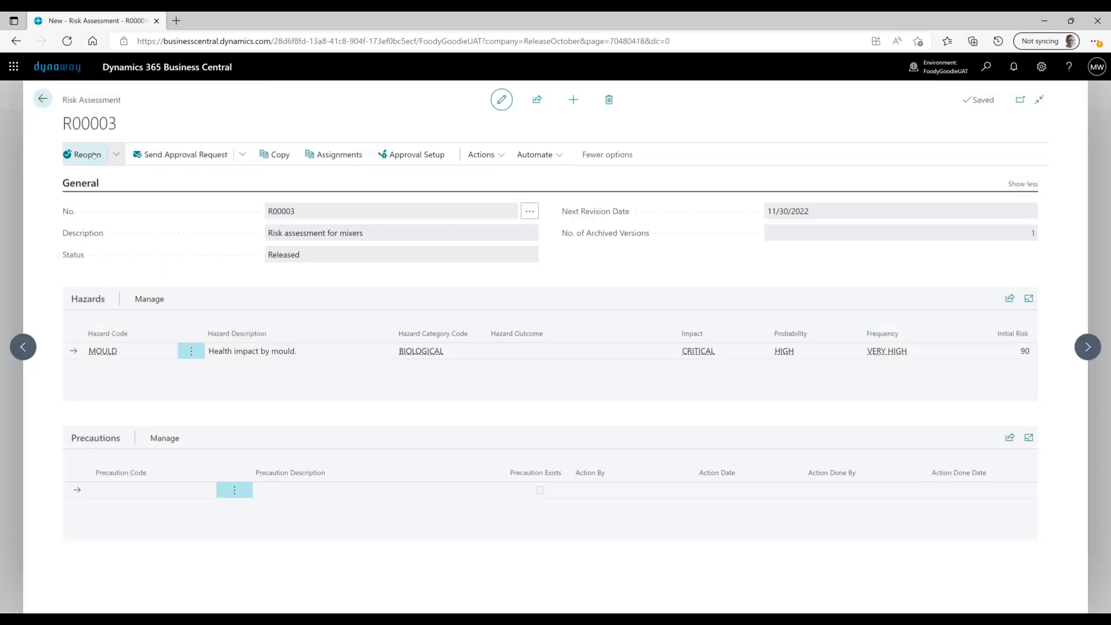
Reopen the mixer risk assessment and release it again with the mould hazard's probability set to LOW
click(96, 155)
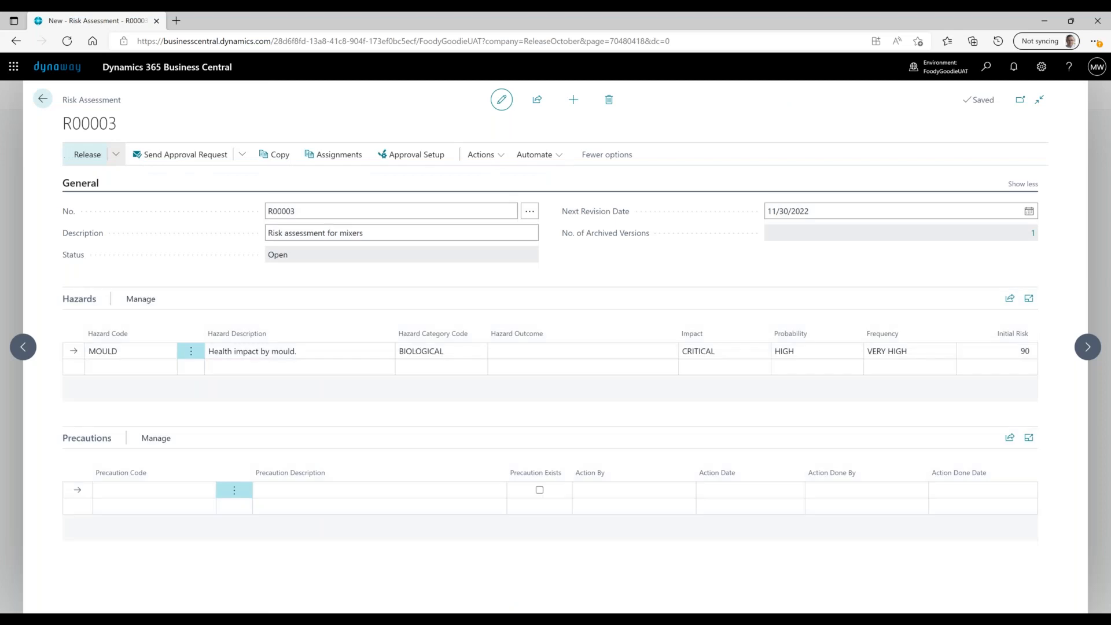
click(754, 348)
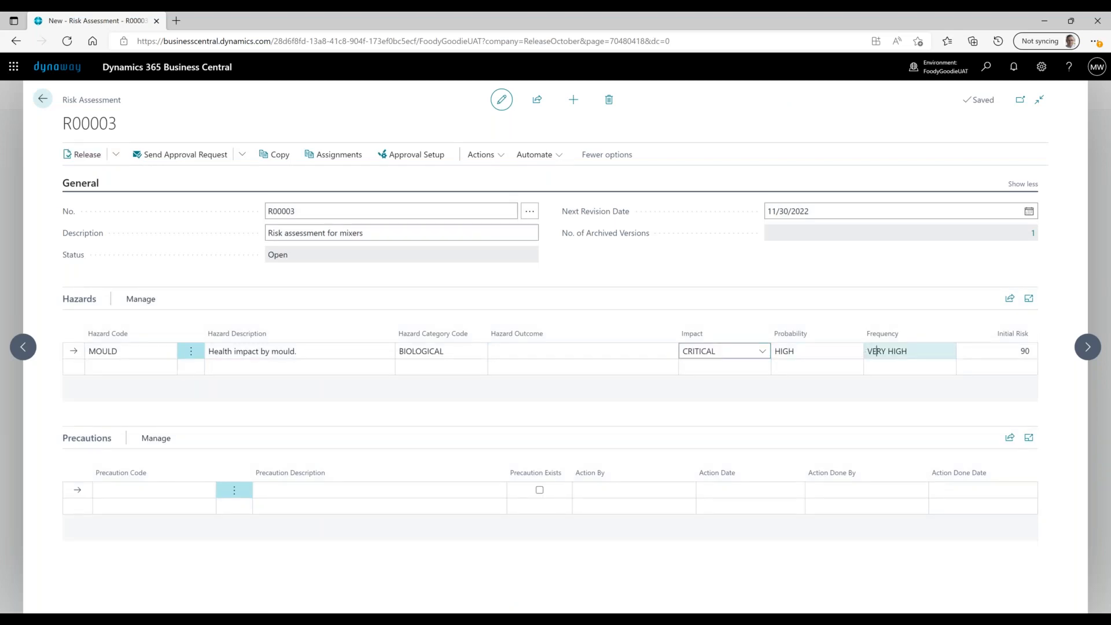
click(909, 351)
click(816, 351)
click(816, 350)
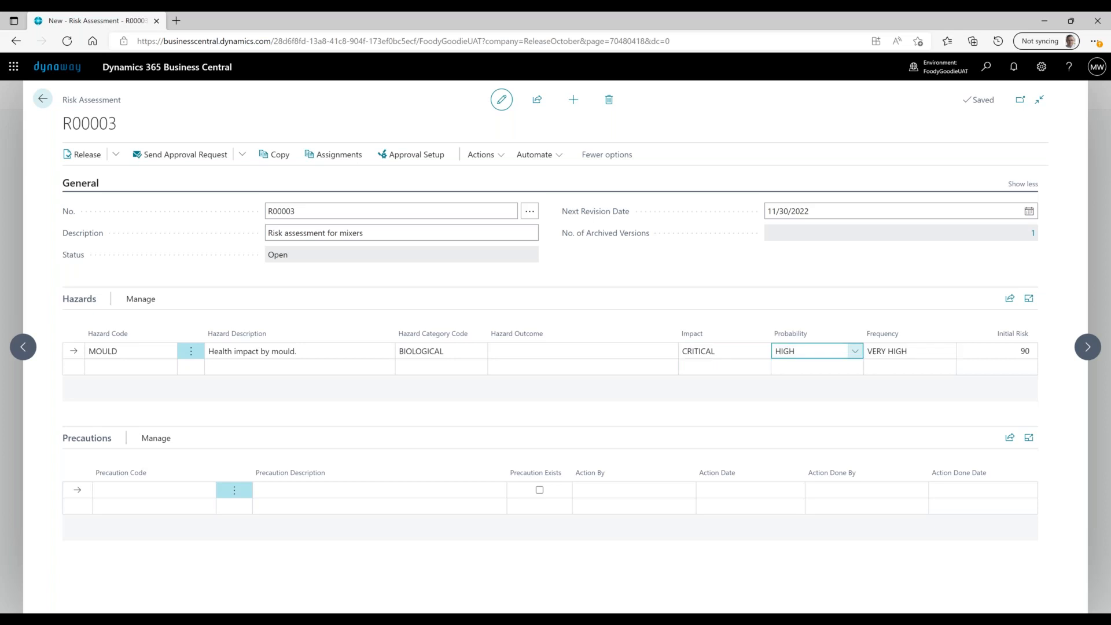
click(855, 351)
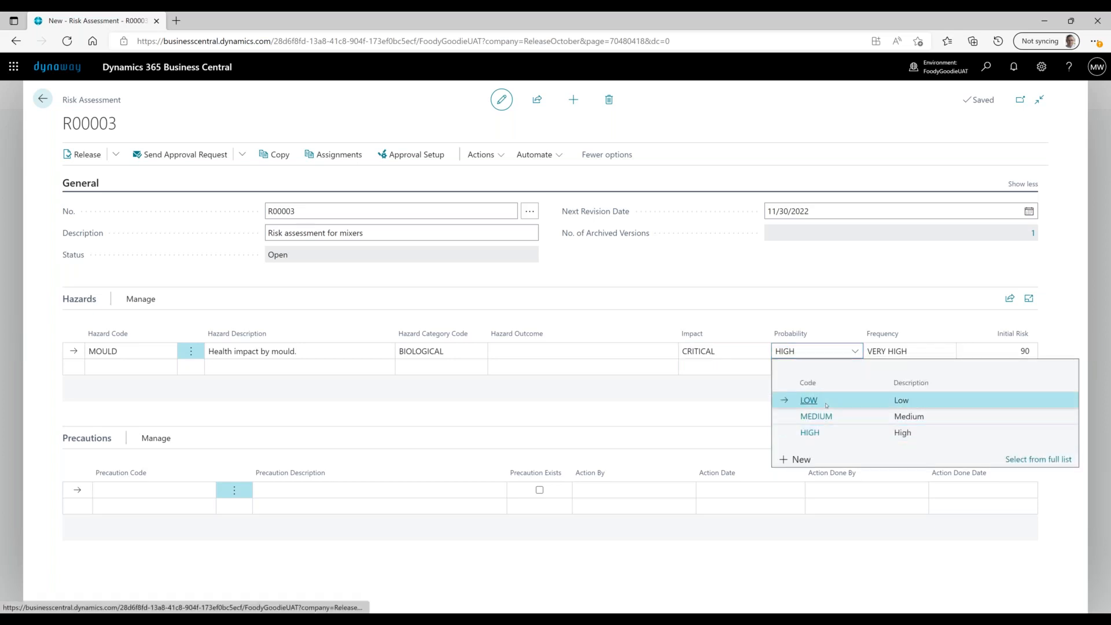
click(825, 403)
click(793, 278)
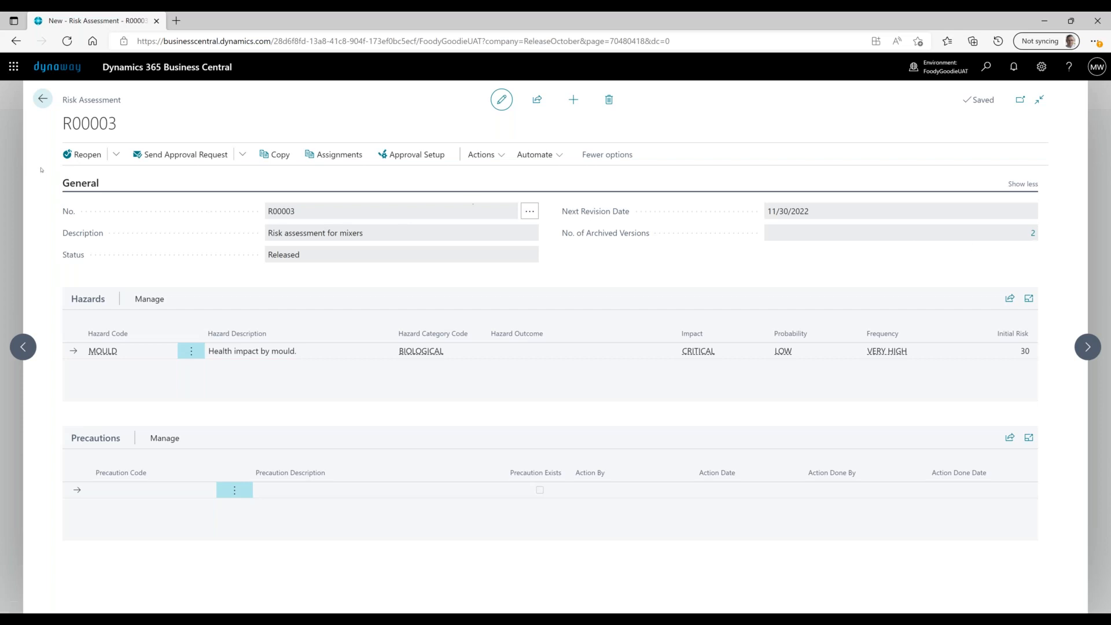
Reopen the mixer risk assessment and restore version 1 from its archive
click(72, 157)
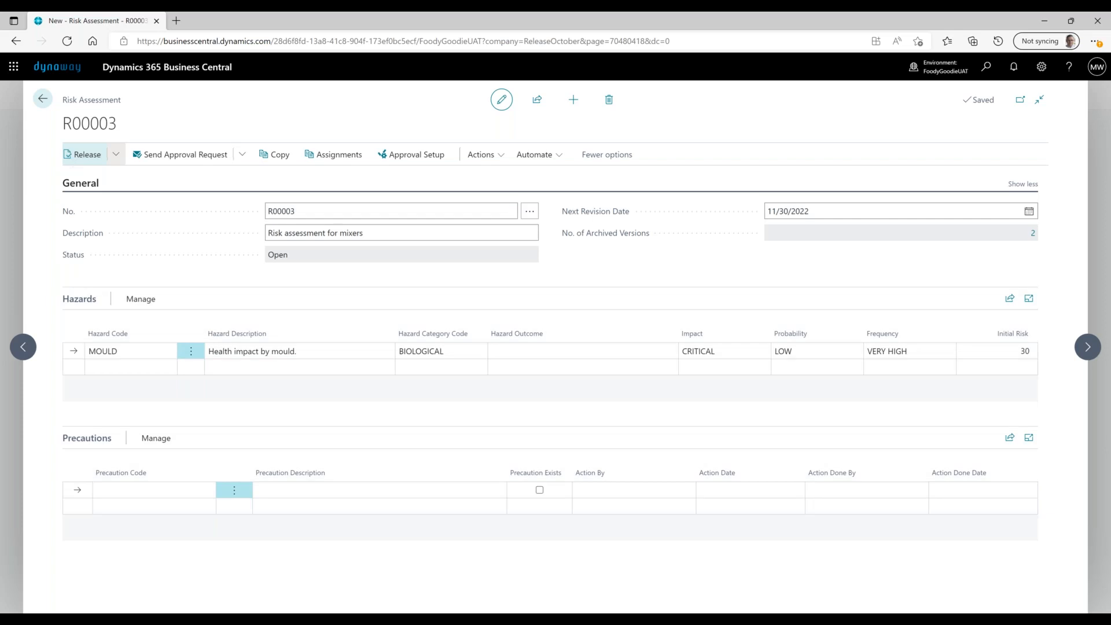
click(1030, 234)
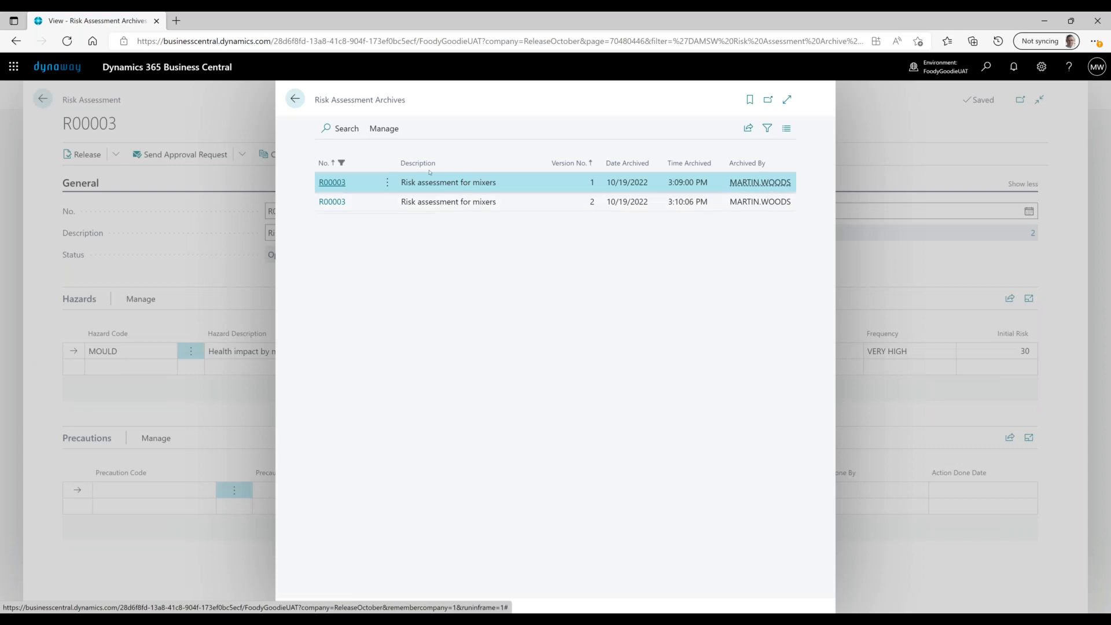
click(377, 131)
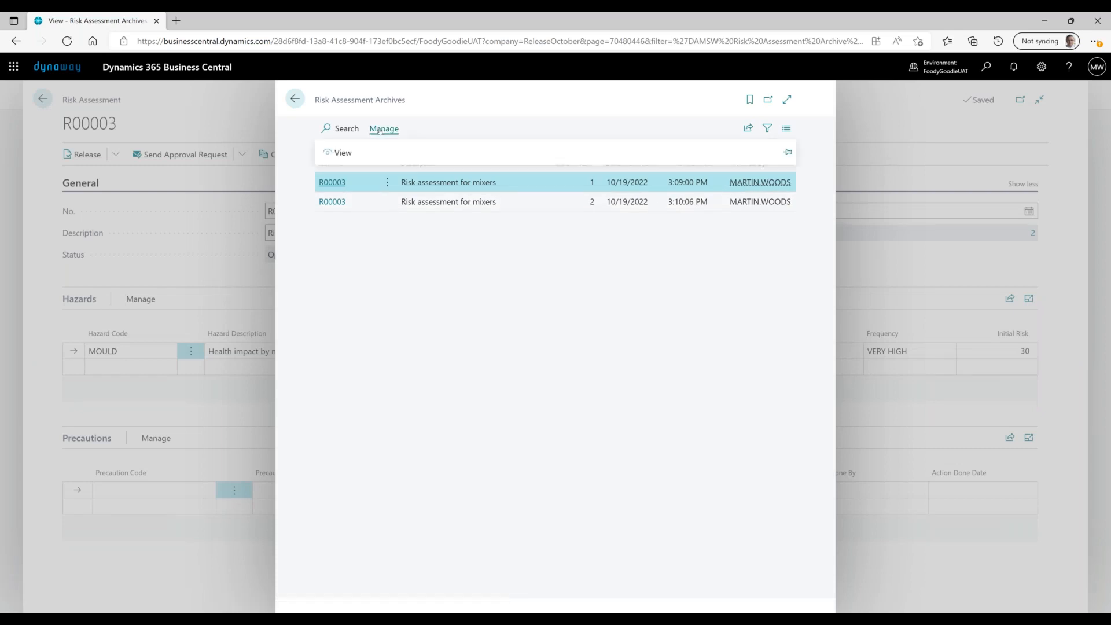
click(342, 154)
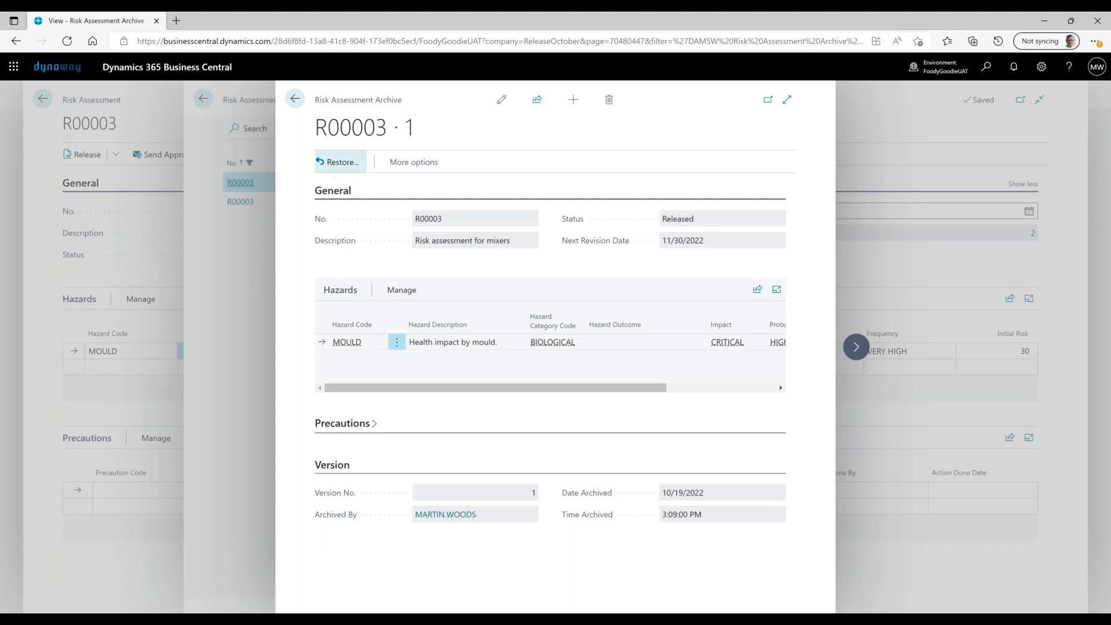
click(326, 163)
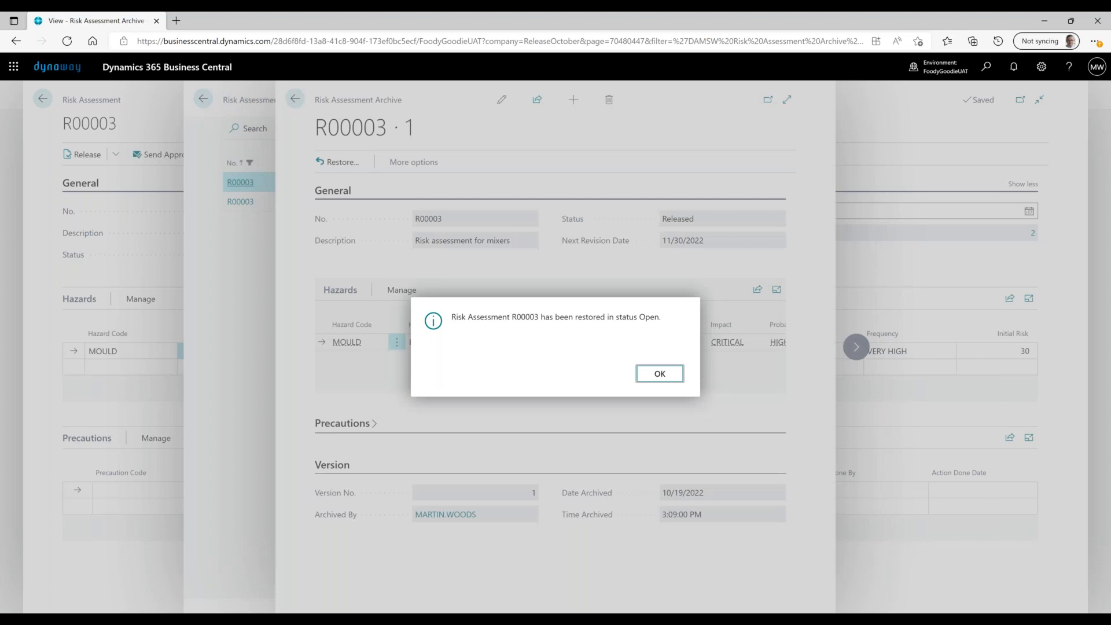
click(660, 369)
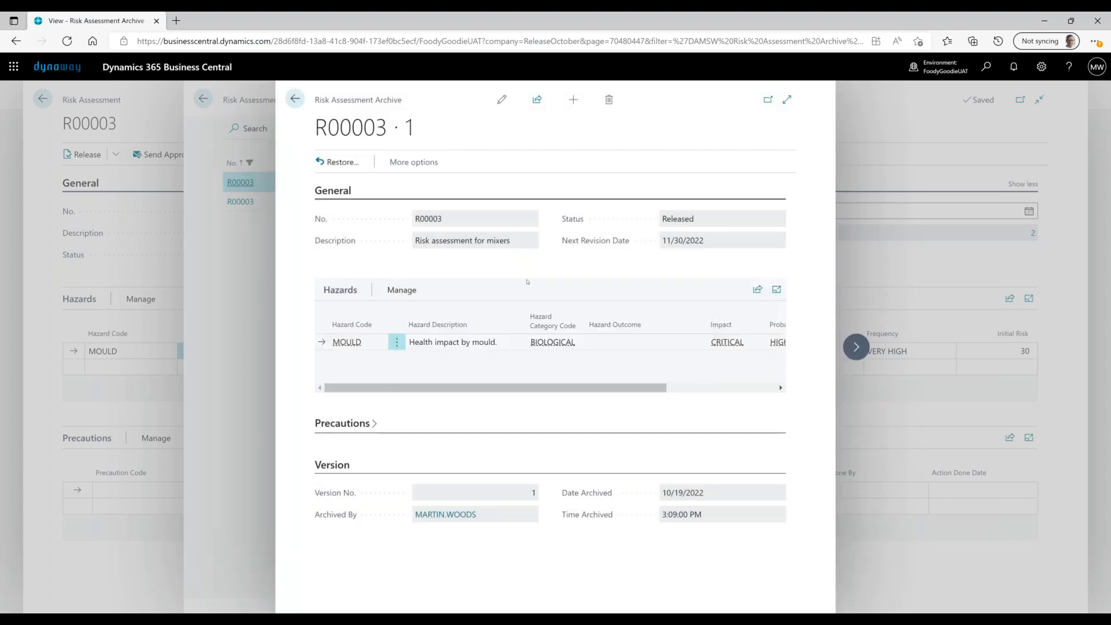
Return to the restored mixer risk assessment R00003 and send it for approval
click(295, 99)
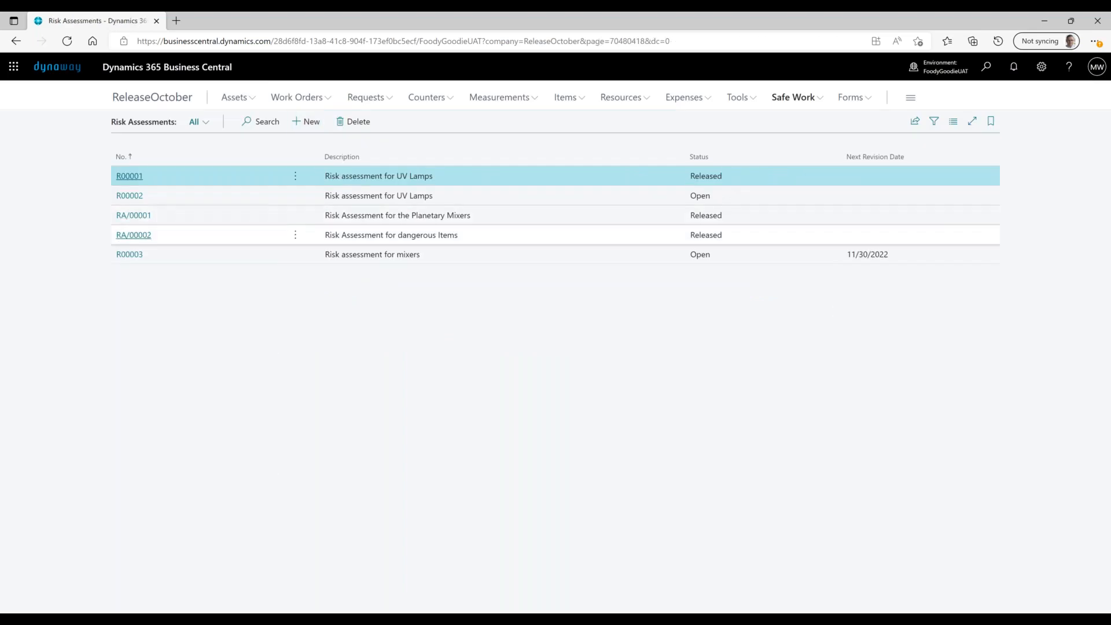
click(141, 254)
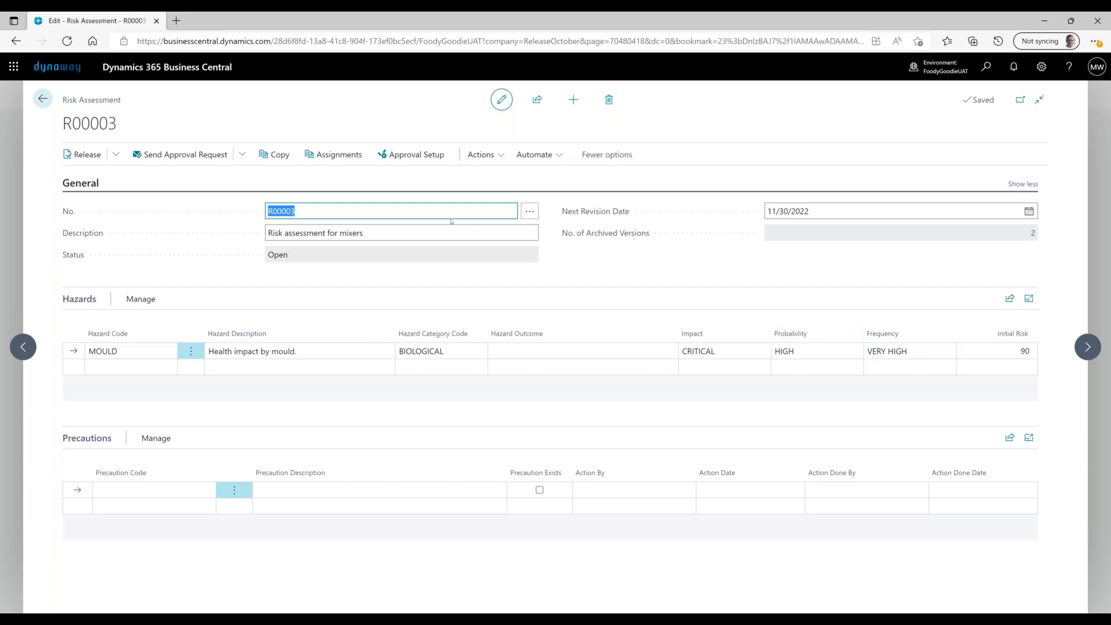
click(159, 158)
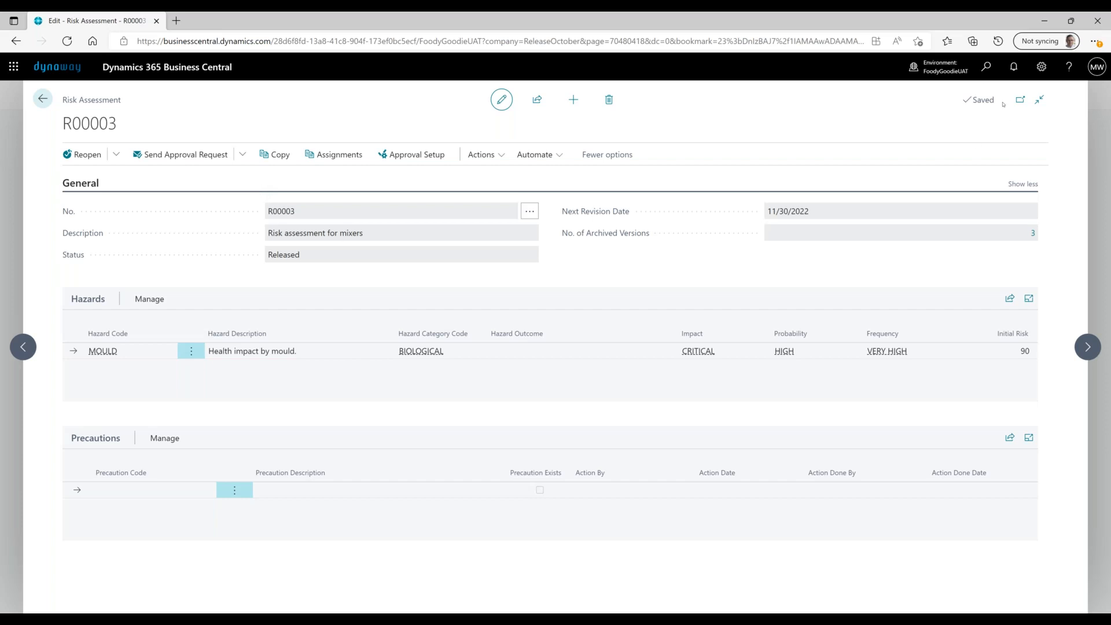
Find the Work Types page and assign risk assessment R00003 to the CLEANING work type
click(984, 75)
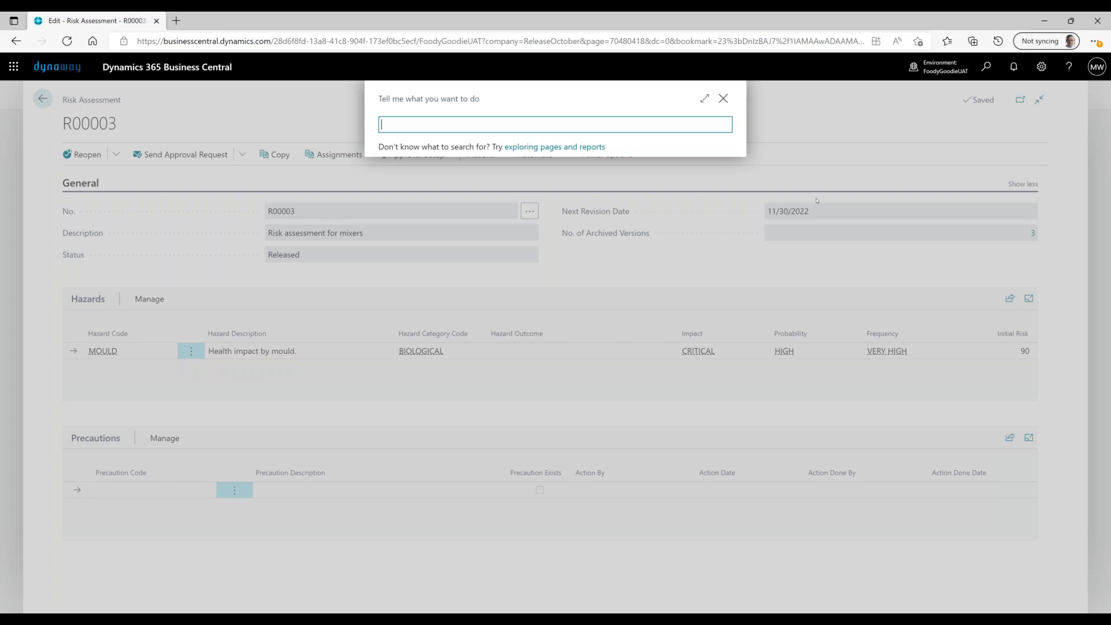
text(work ype)
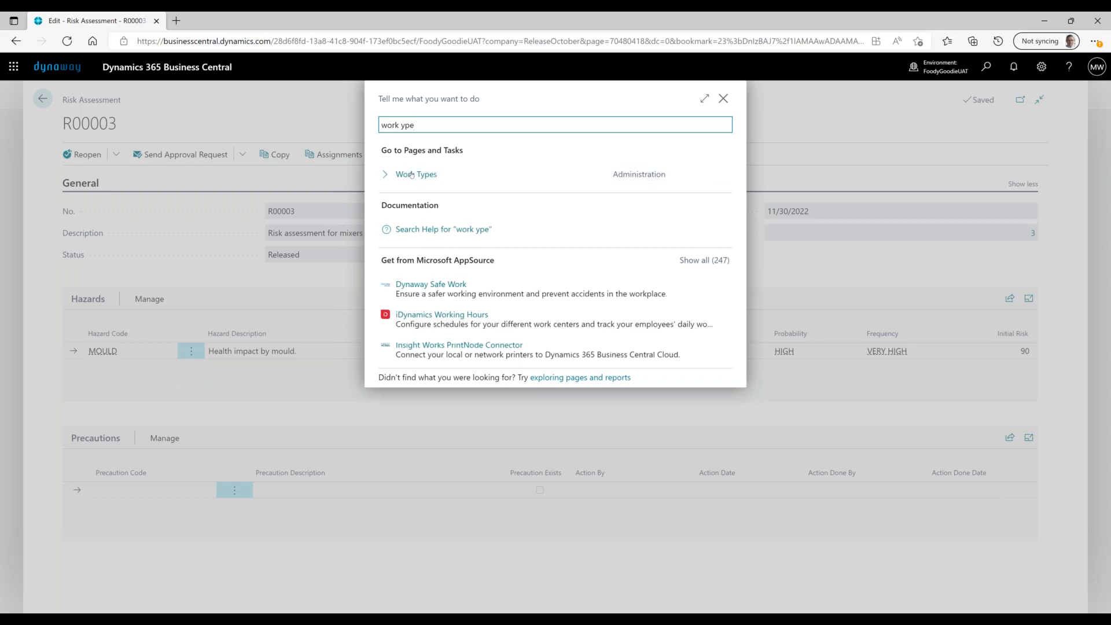
click(411, 175)
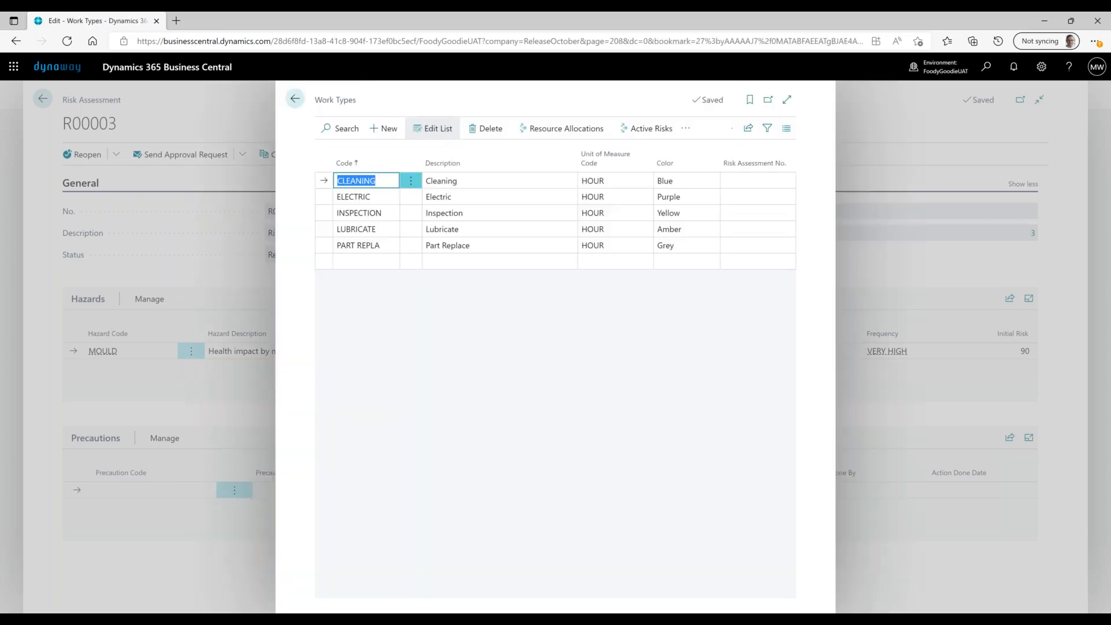
click(769, 182)
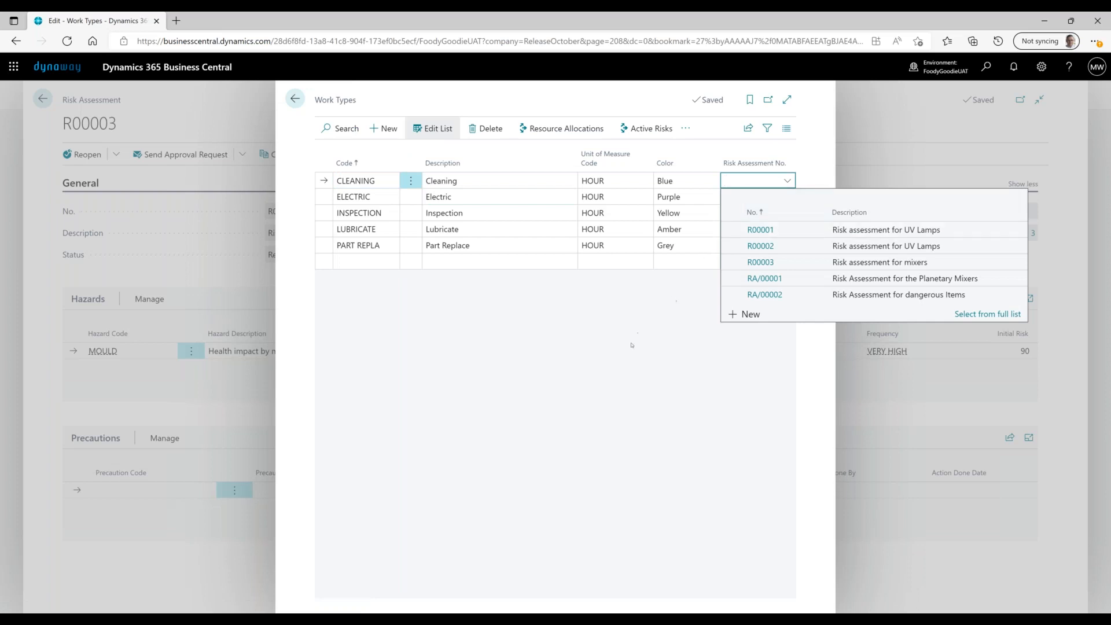
click(785, 262)
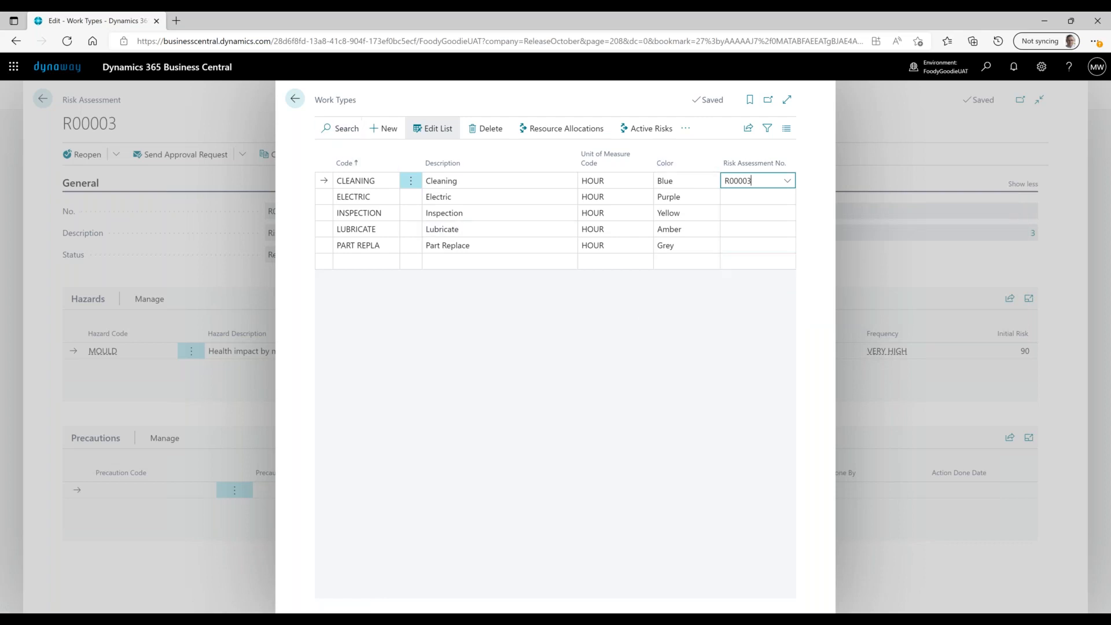
Return to the mixer risk assessment and check which records it is assigned to
click(295, 99)
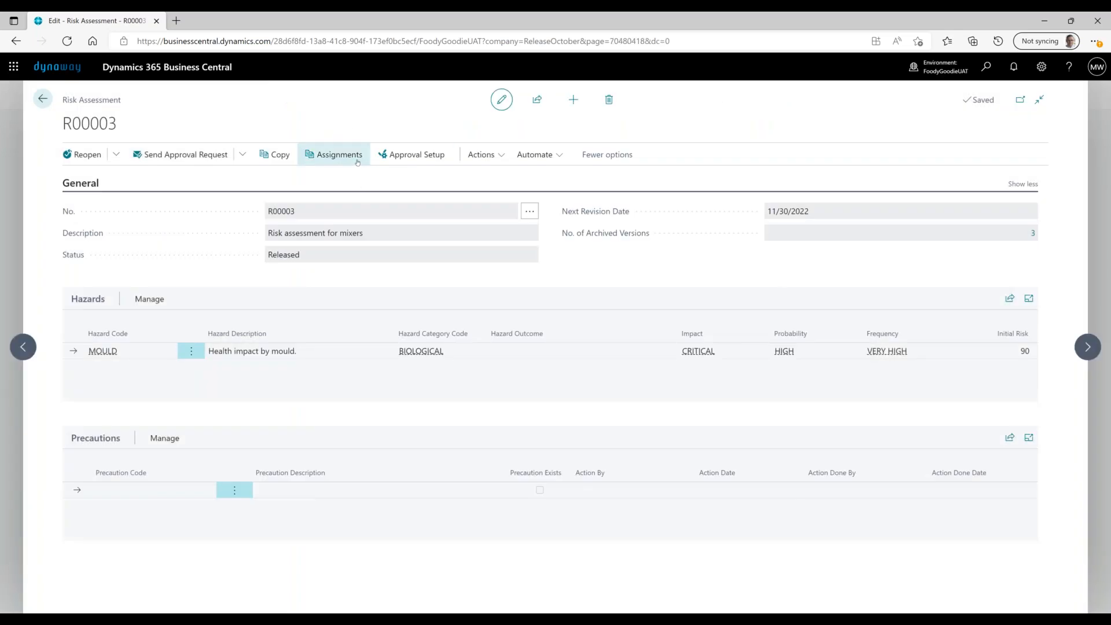
click(357, 162)
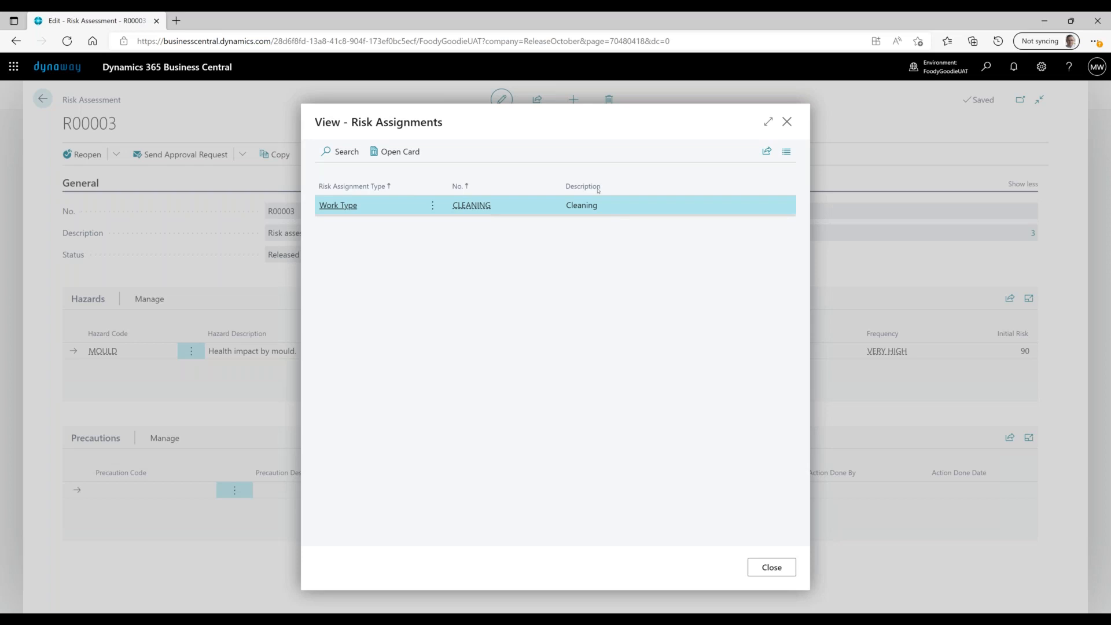
click(788, 122)
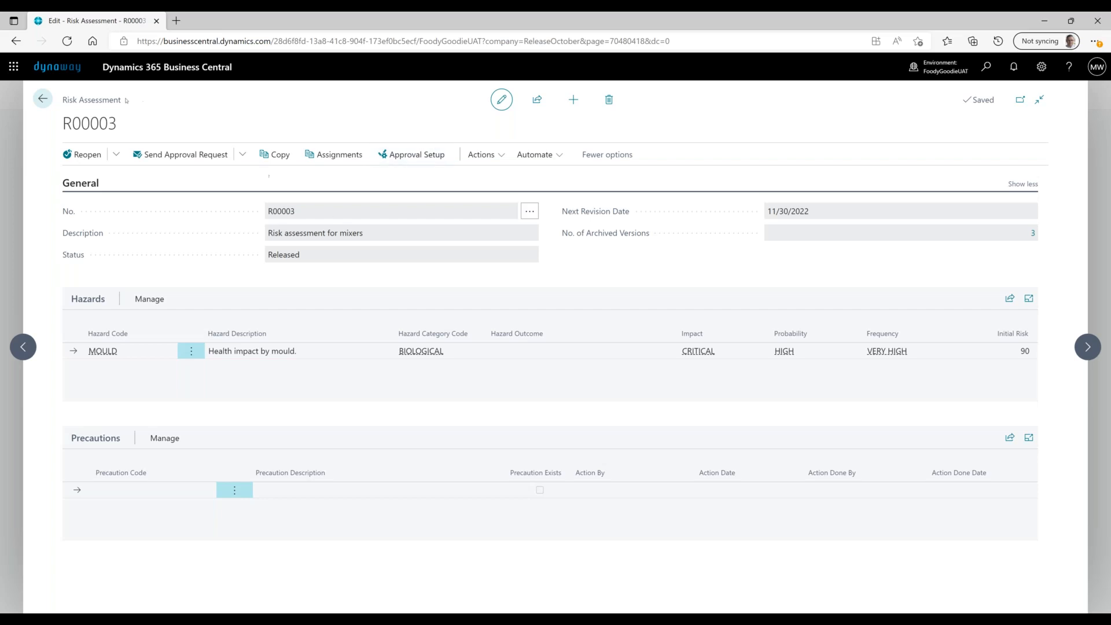
Open the Daily Cleaning work order for asset A000010 and show its active risks from the hazard notification
click(42, 98)
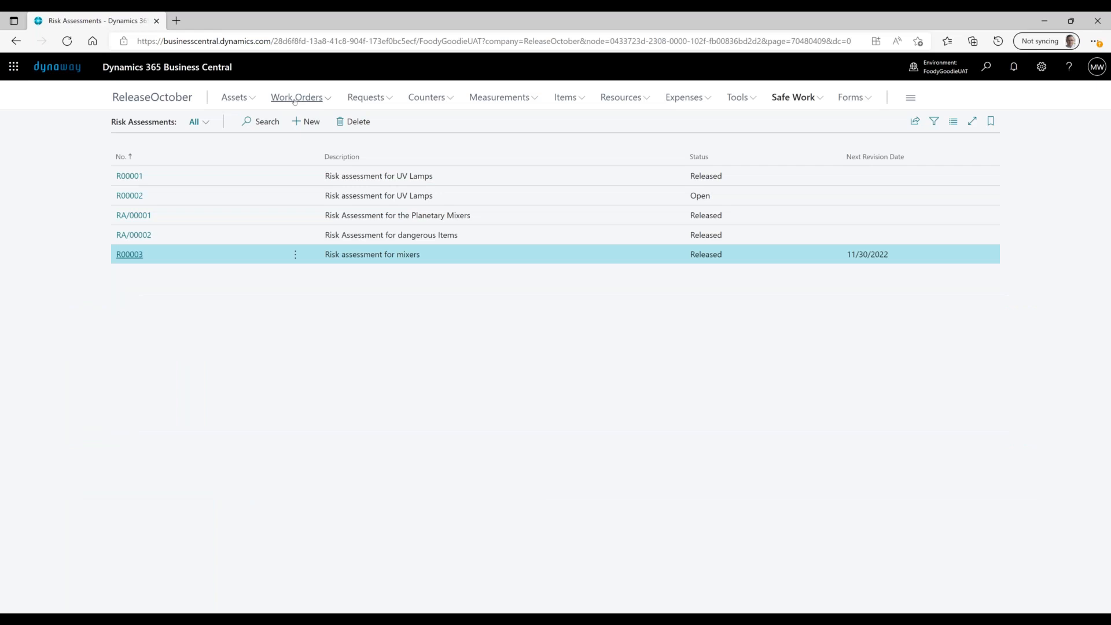
click(295, 98)
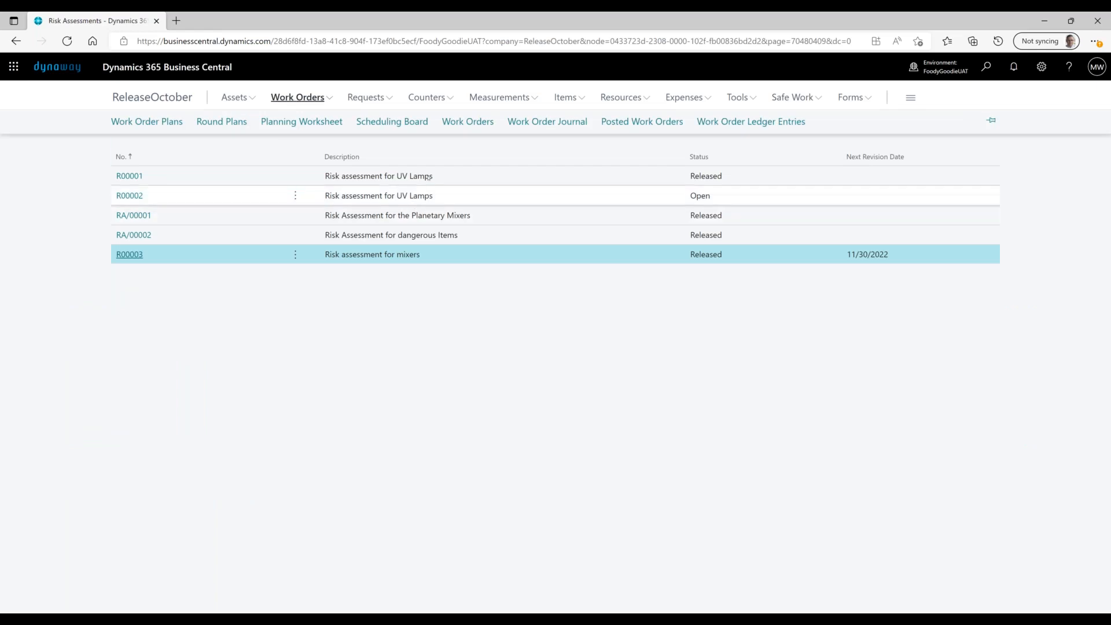
click(477, 122)
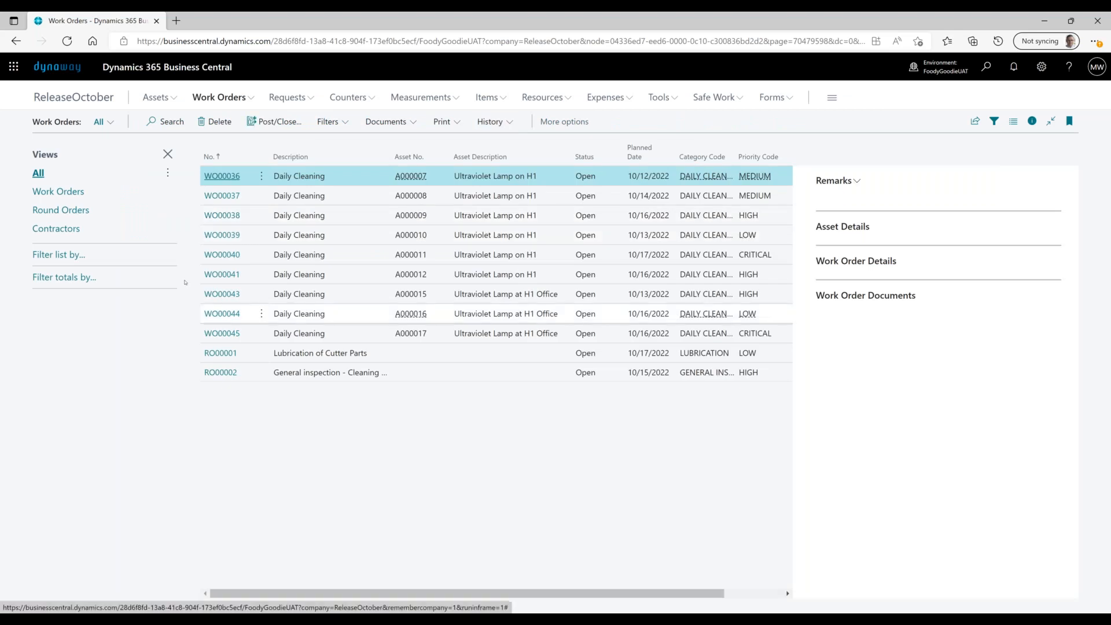
click(232, 235)
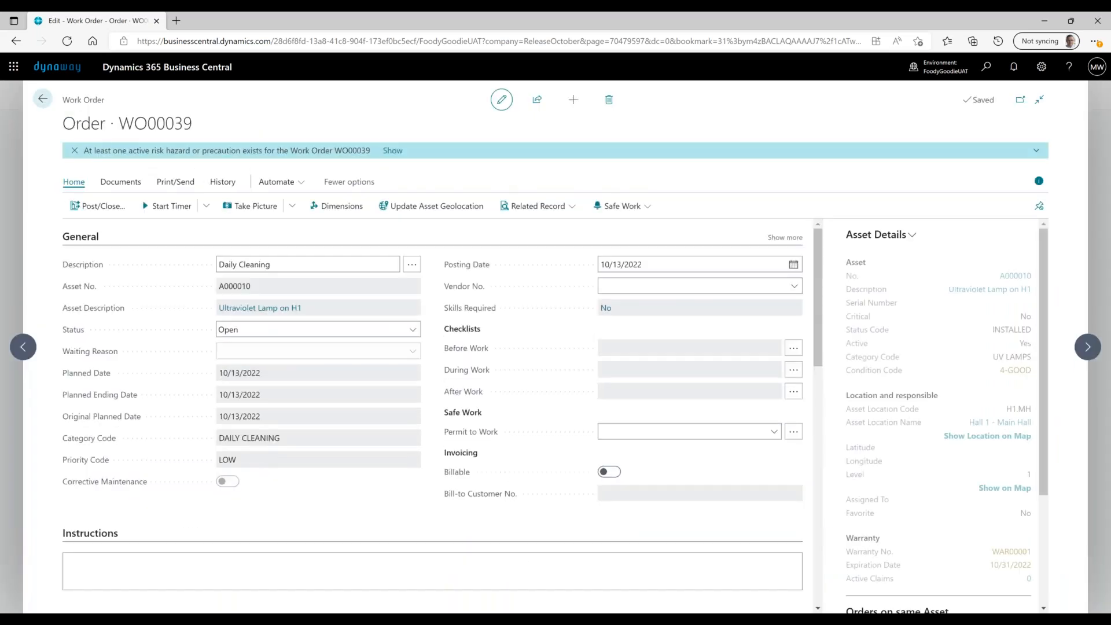
drag(92, 151, 250, 164)
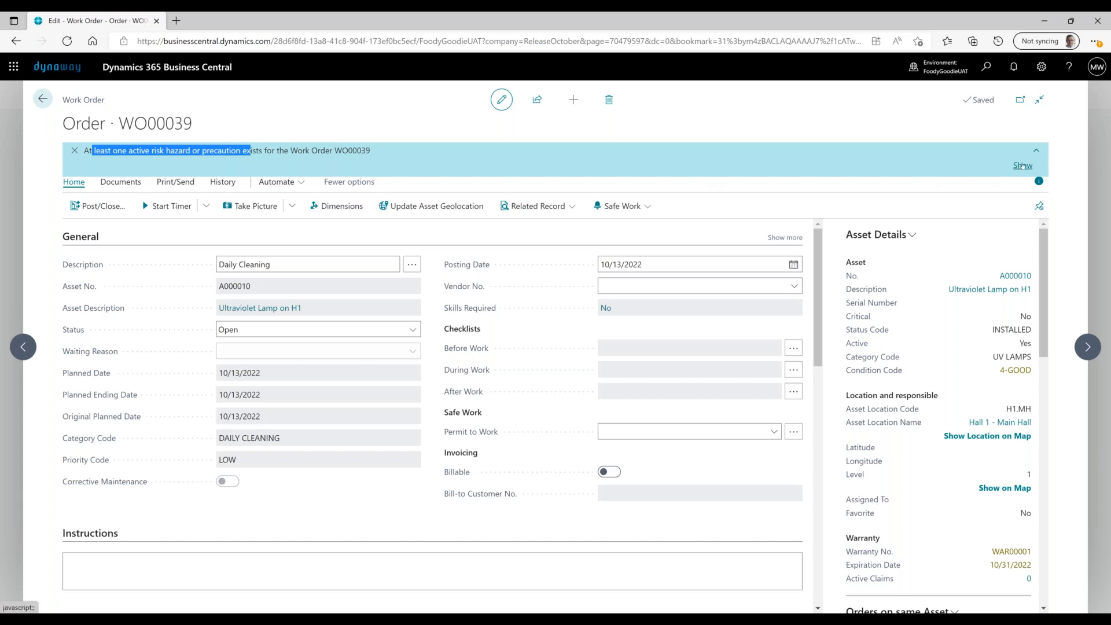
click(1022, 165)
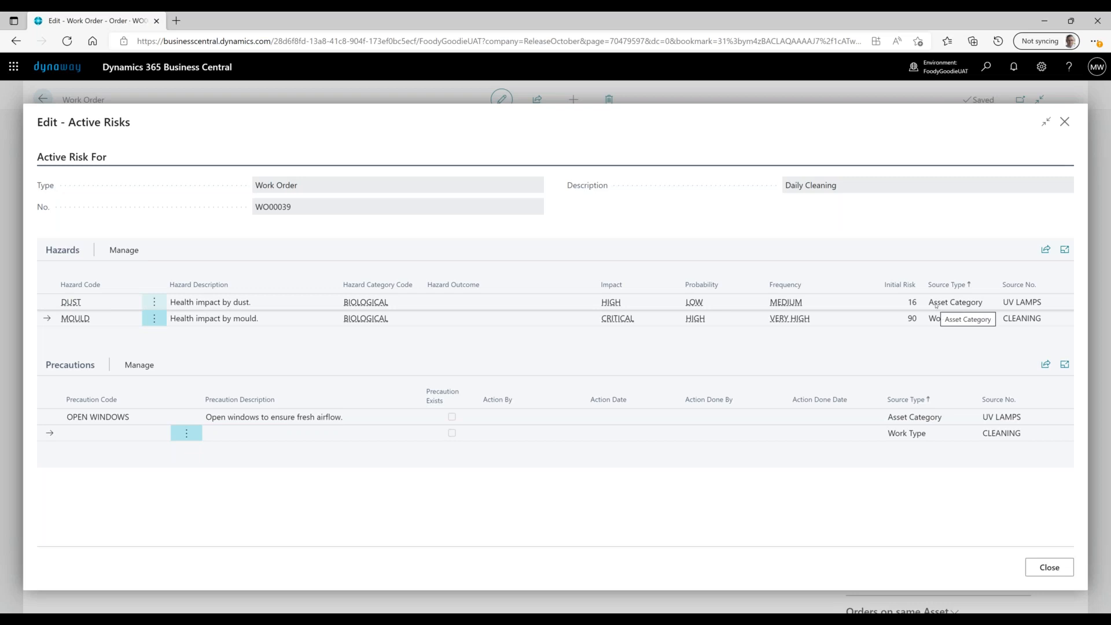
Examine the source type and source number of each hazard and precaution in the work order's active risks
drag(955, 306, 998, 310)
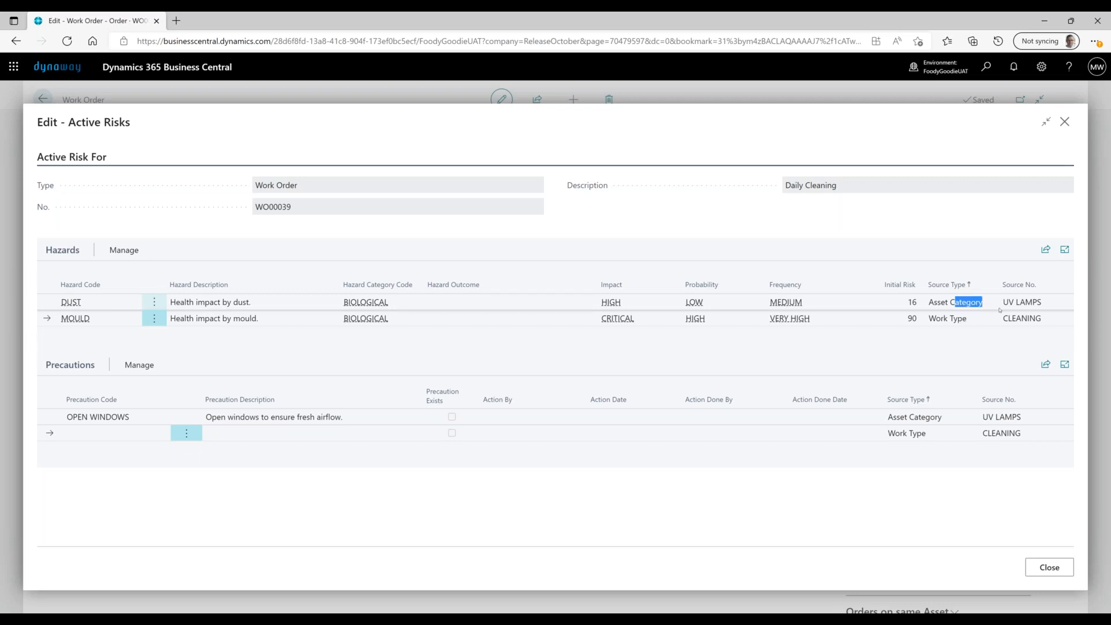
click(967, 308)
click(1059, 305)
drag(928, 319, 1059, 313)
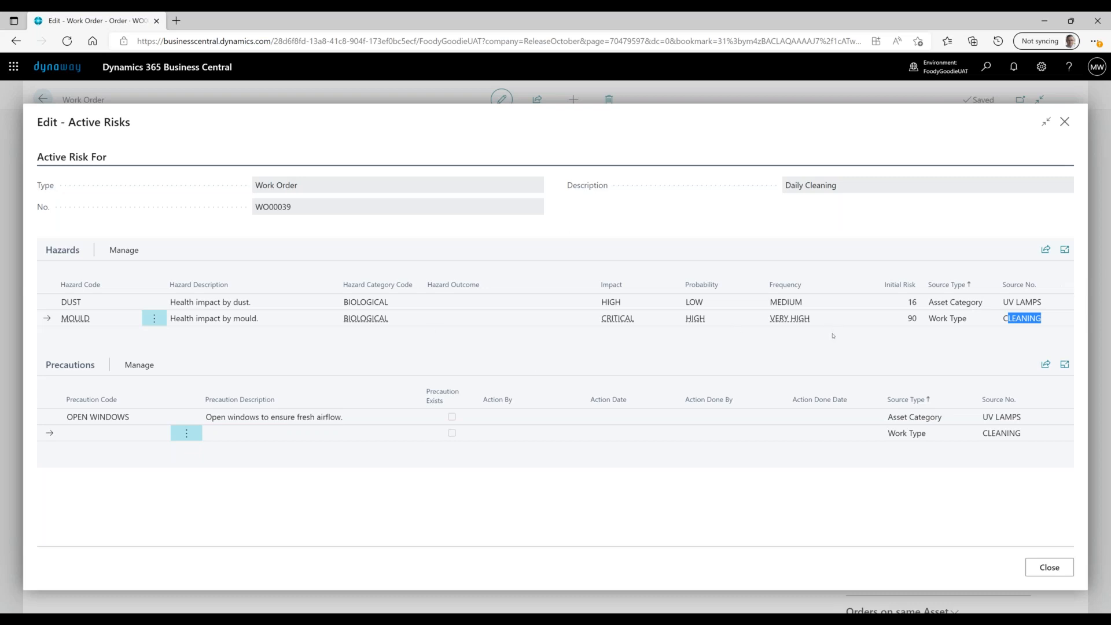
click(940, 421)
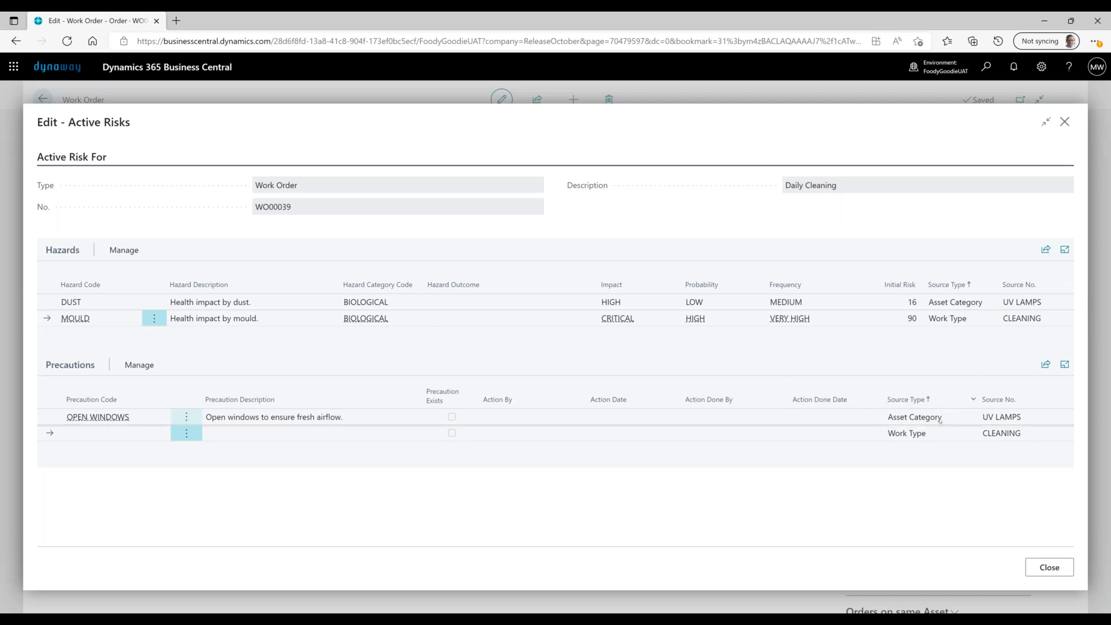
Close the active risks and change the work type of the work order's resource line to ELECTRIC
click(796, 419)
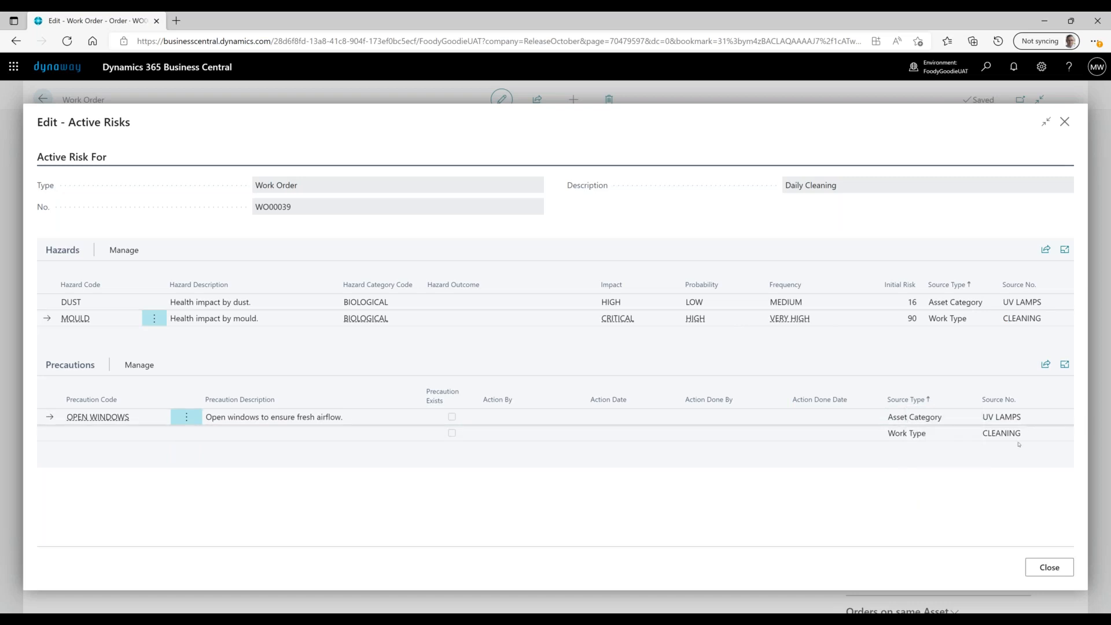
click(1066, 562)
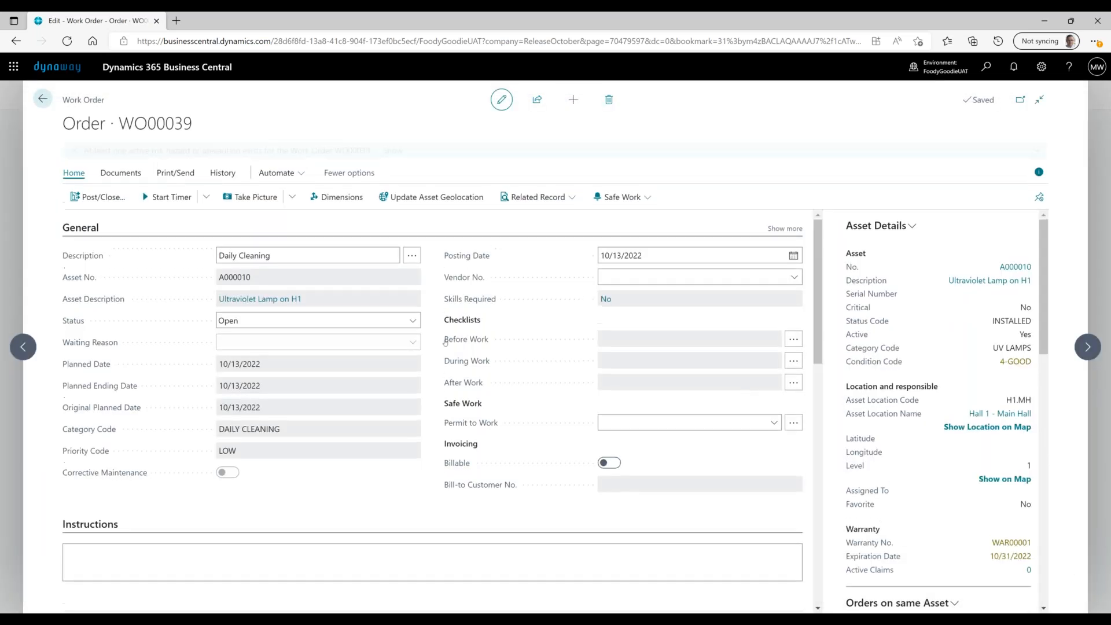
scroll(434, 340, down, 5)
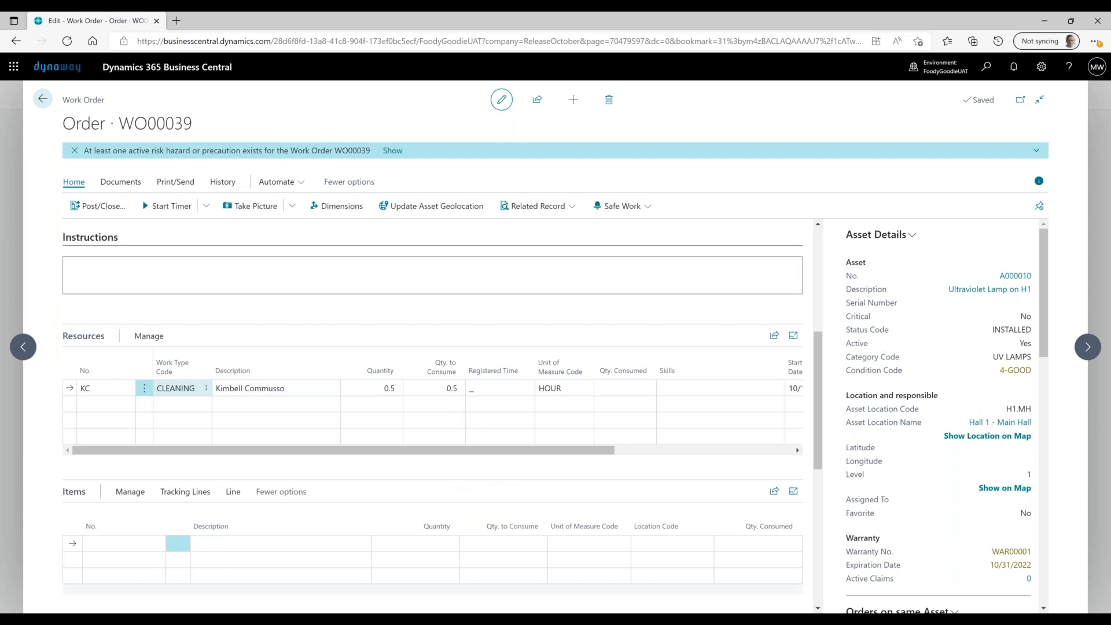
click(205, 388)
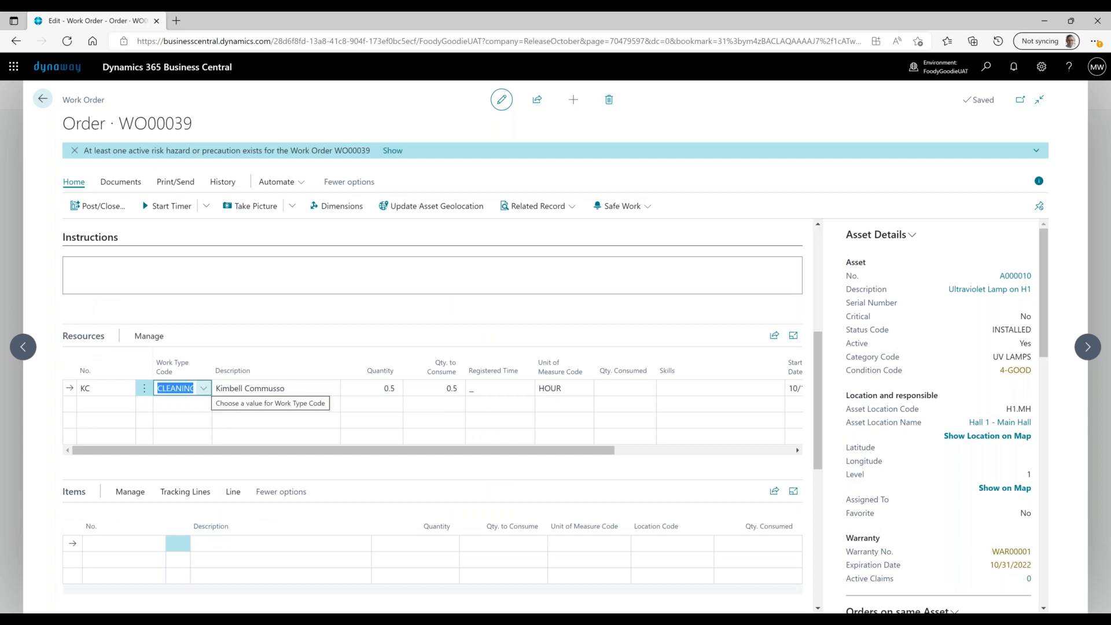
click(204, 389)
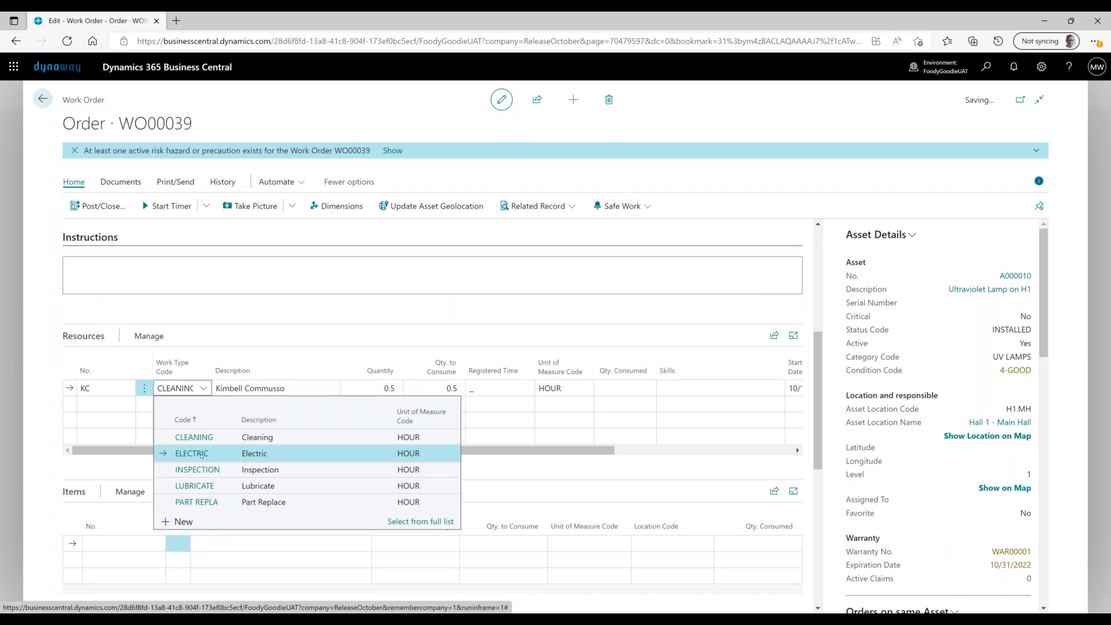
click(202, 455)
key(Tab)
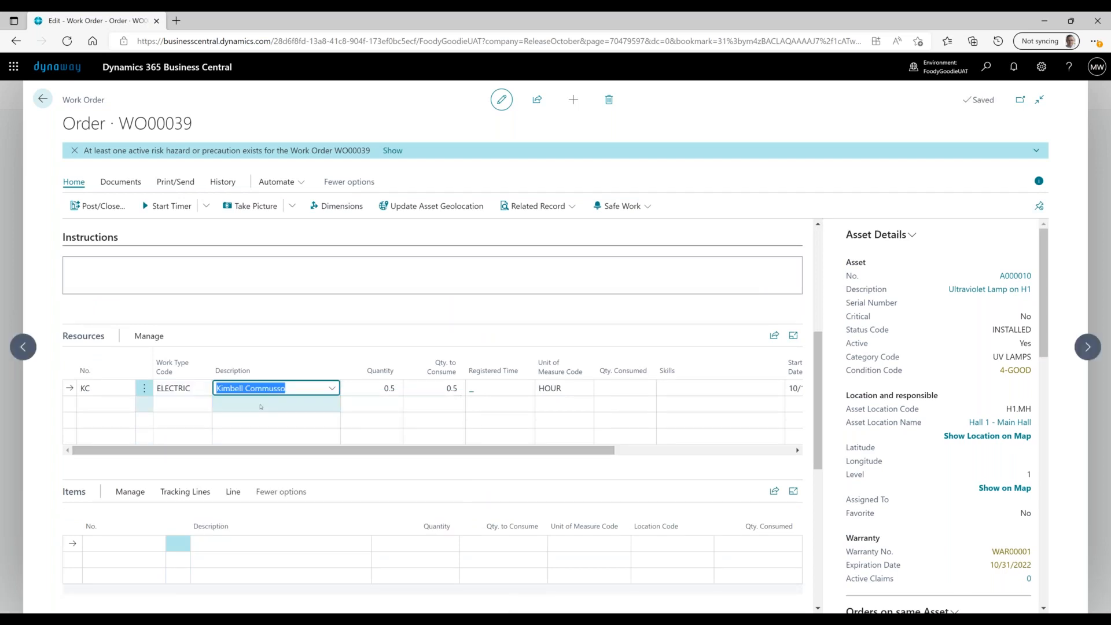
Reopen the work order's active risks to check the hazards and precautions for the new work type, then close them
click(261, 407)
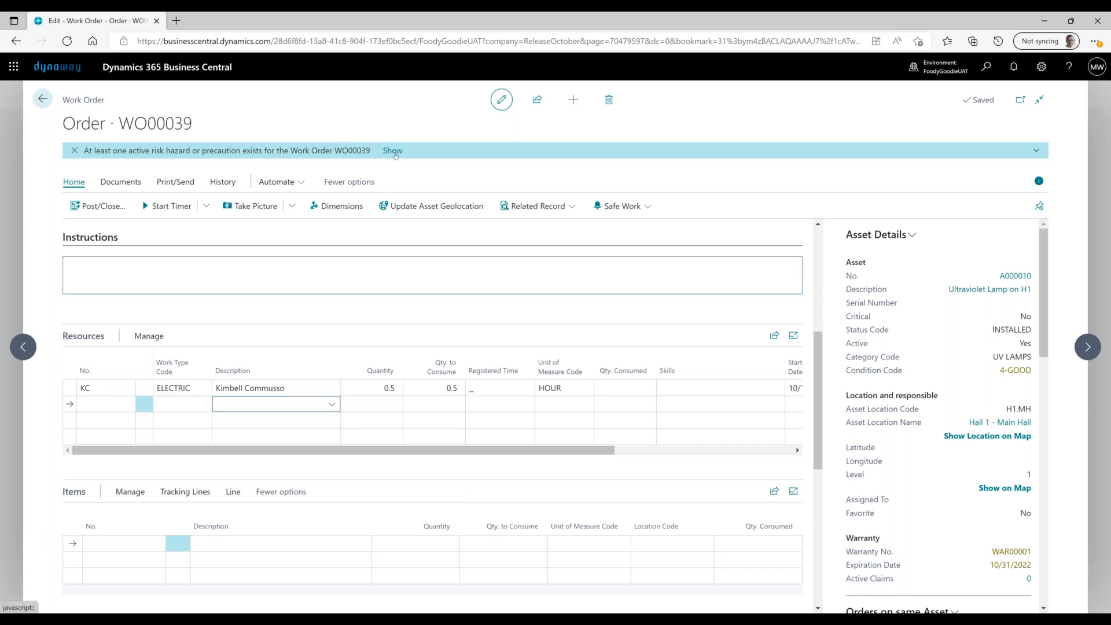
click(395, 151)
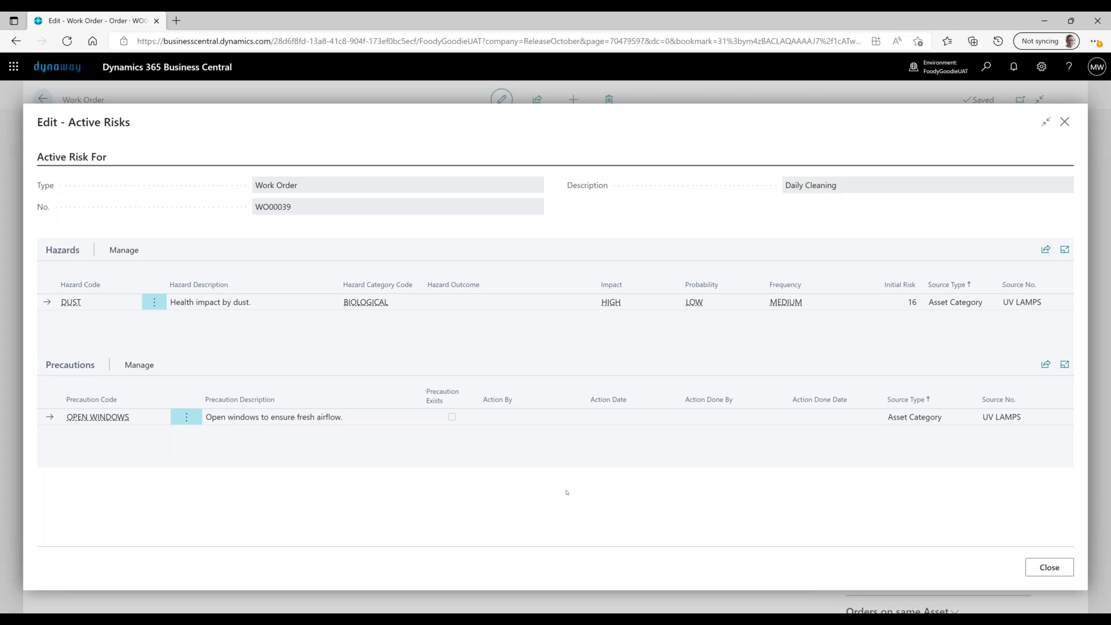
click(1049, 568)
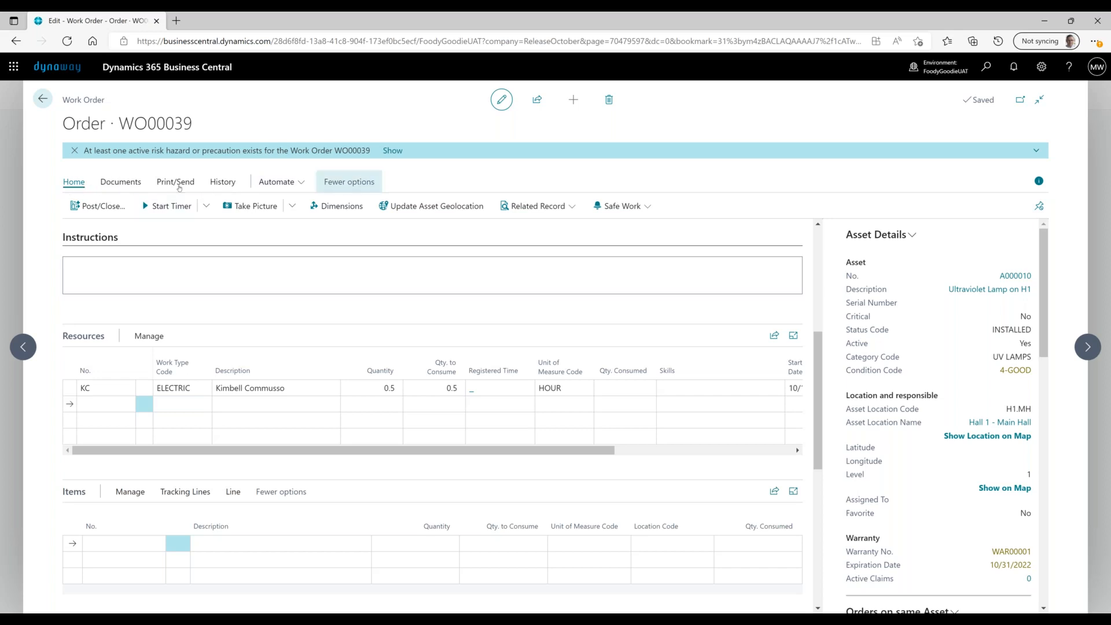
Post and close the Daily Cleaning work order using the Post & Close option
click(167, 183)
click(76, 183)
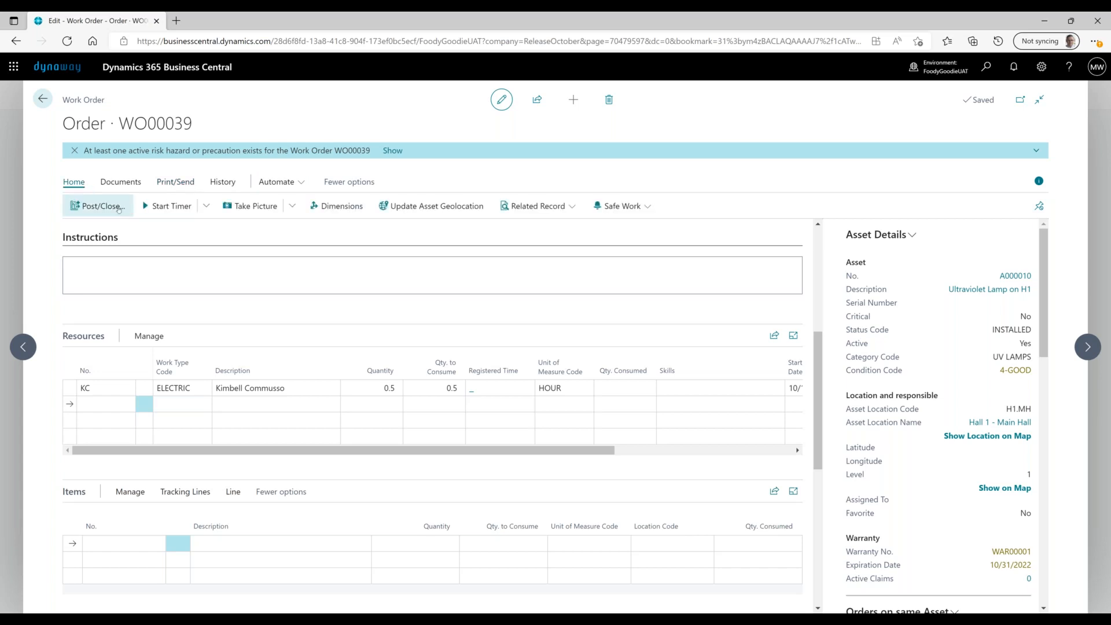
click(118, 208)
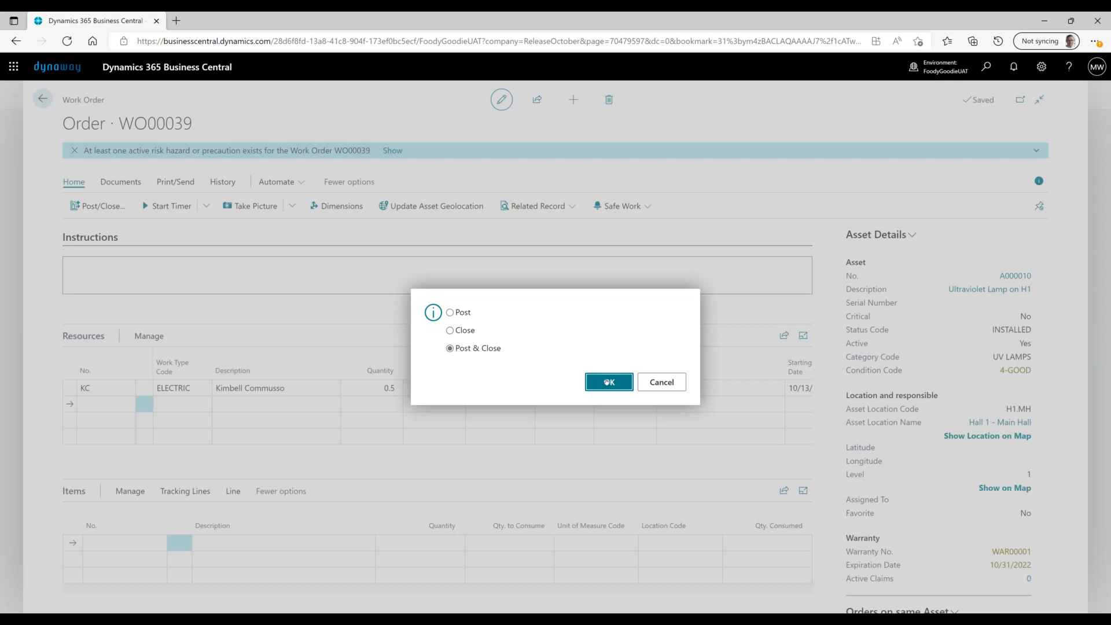
click(607, 382)
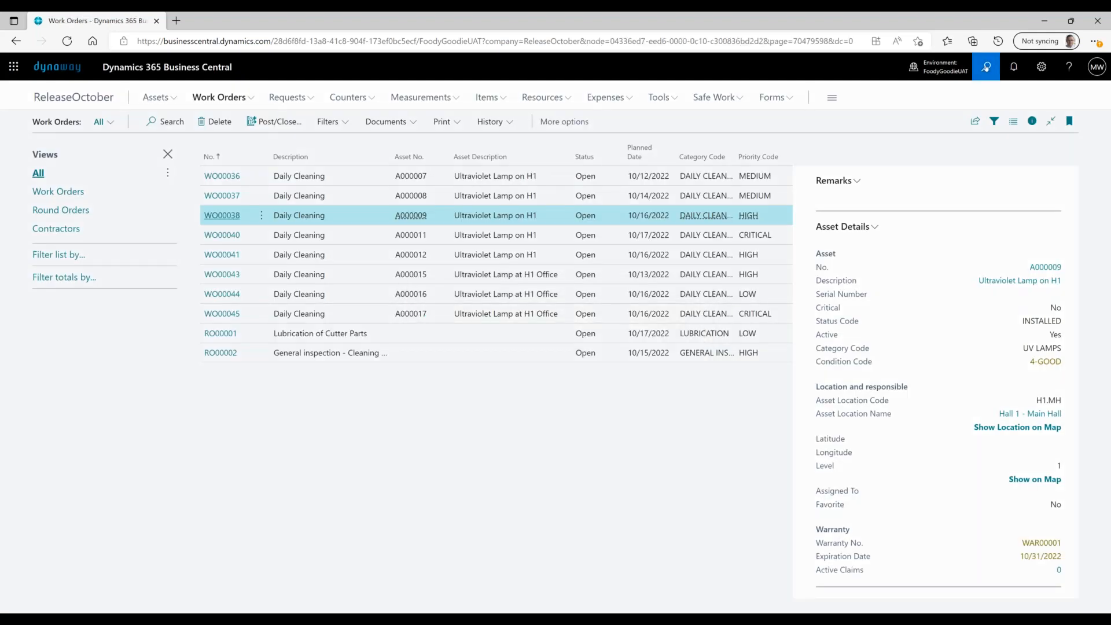
Search for the posted work orders and open the posted Daily Cleaning order for asset A000010
click(986, 67)
text(posted work orders)
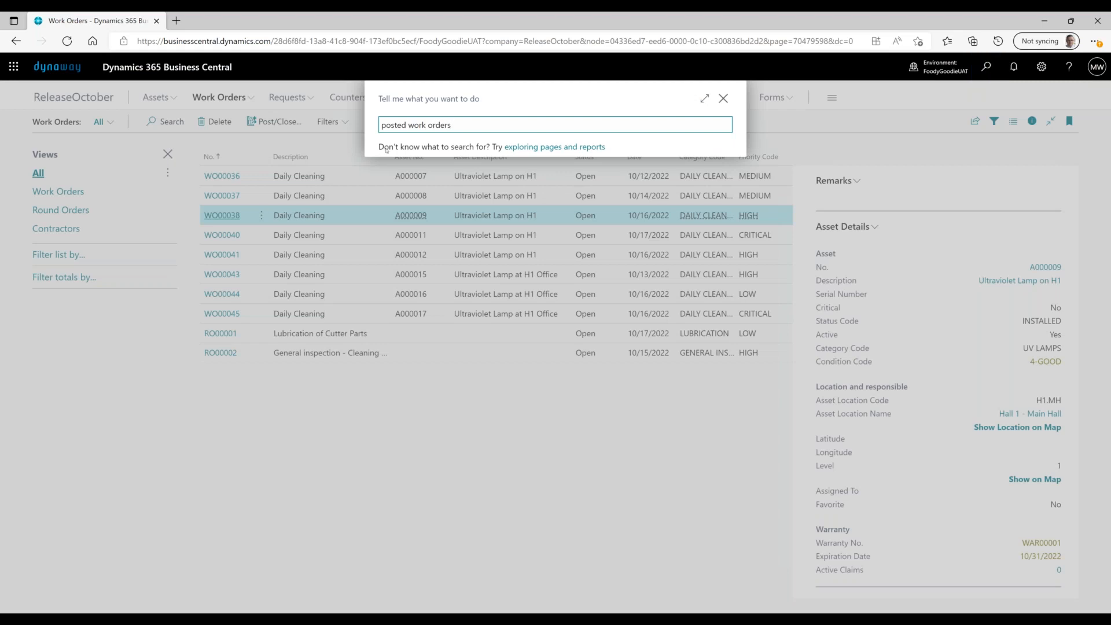
click(417, 175)
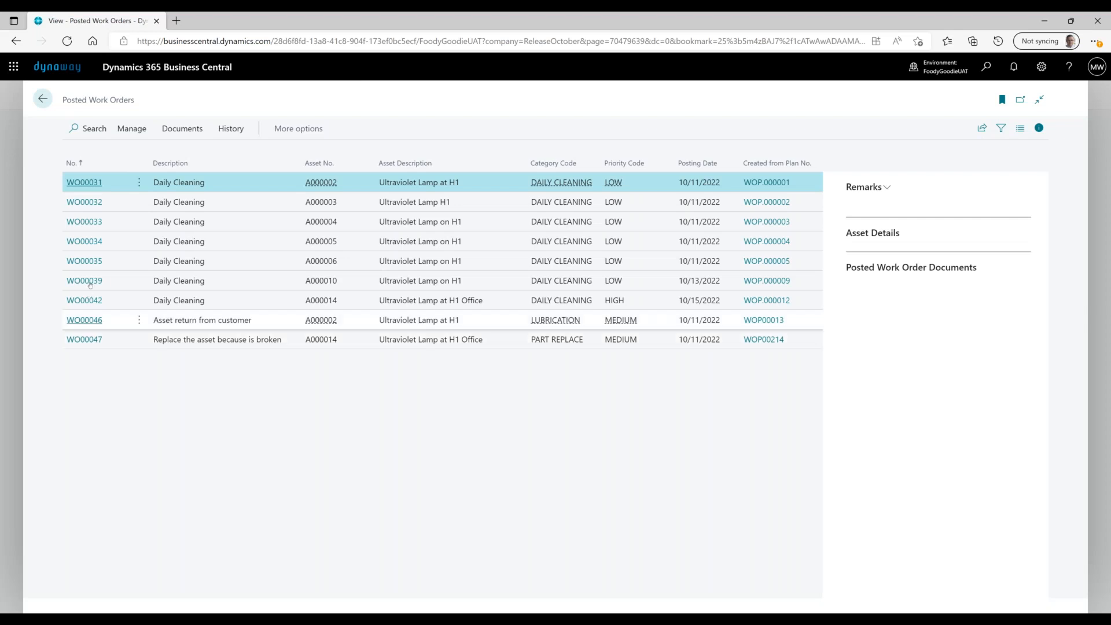
click(90, 281)
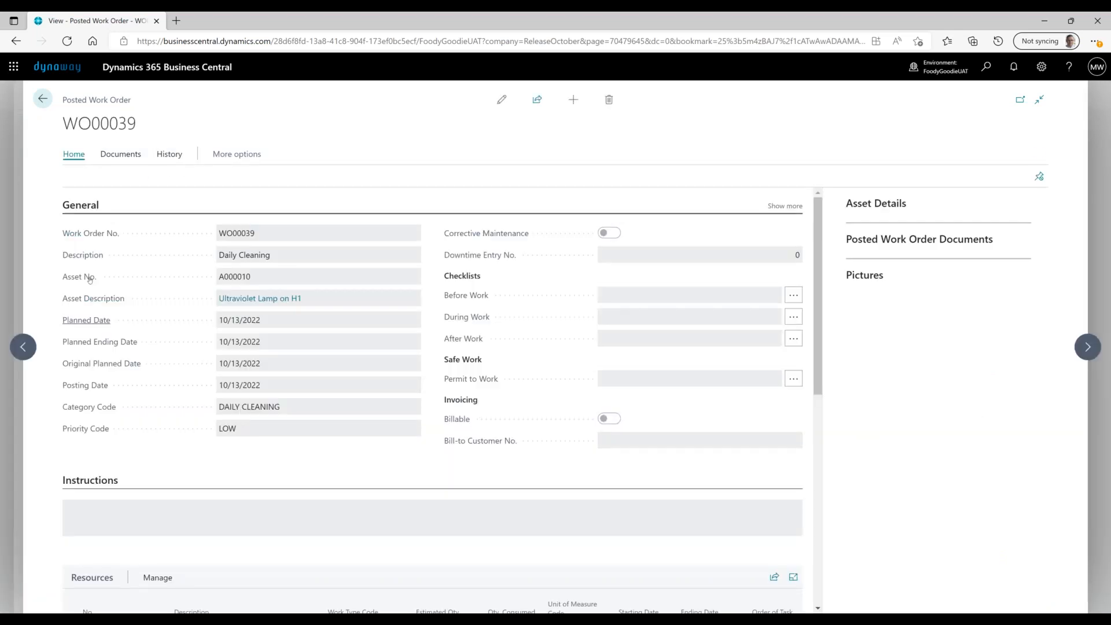
Show the posted work order's active risks in a full-width view and expand the precautions
click(166, 153)
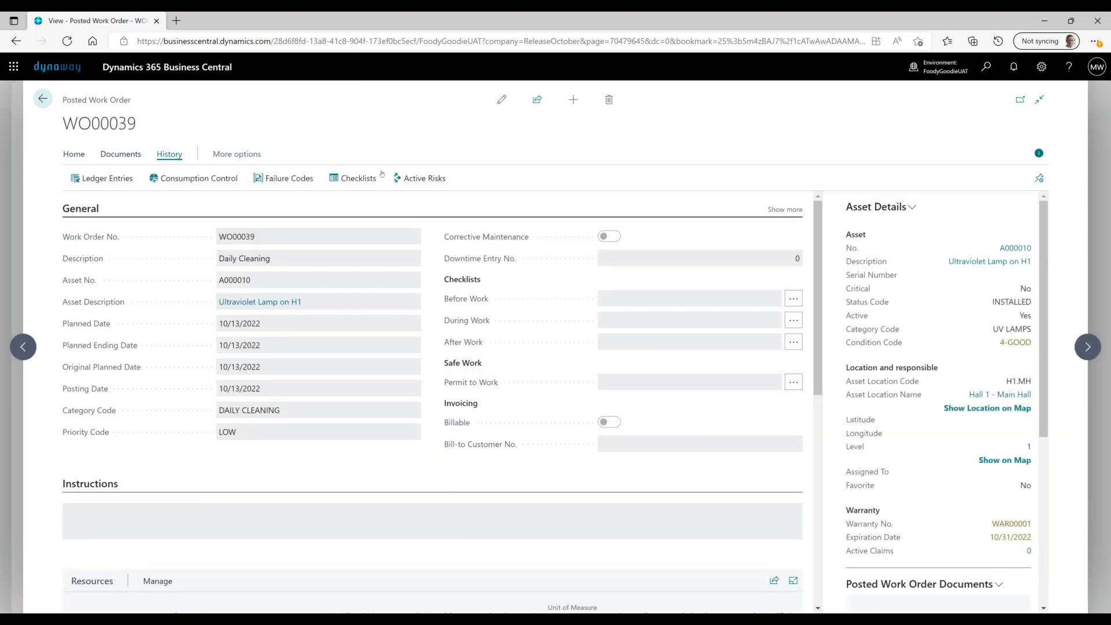
click(435, 184)
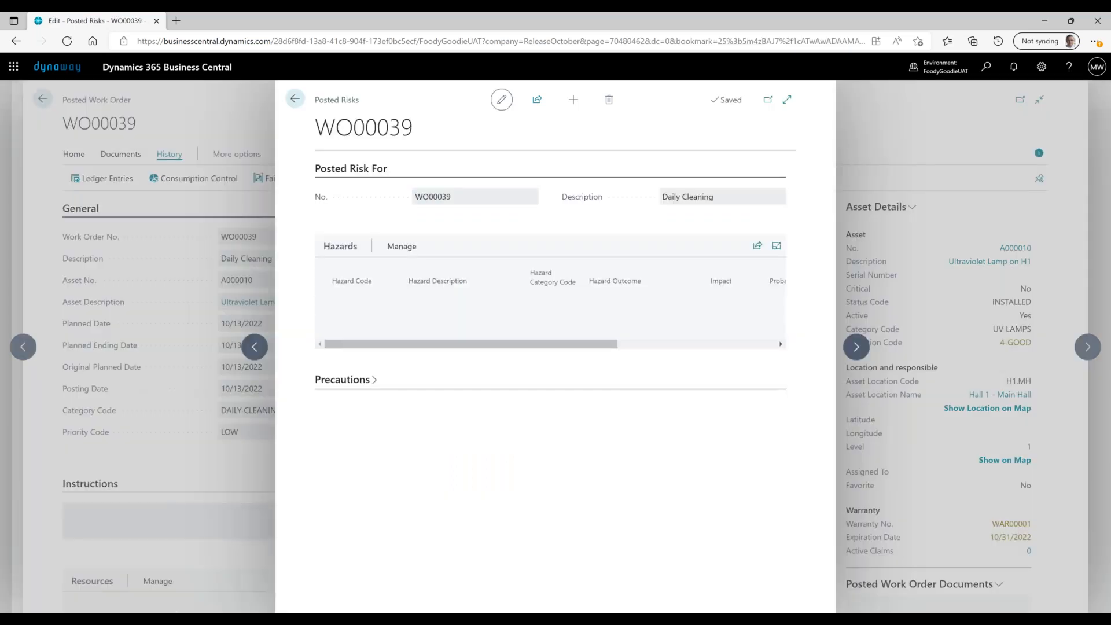
click(787, 102)
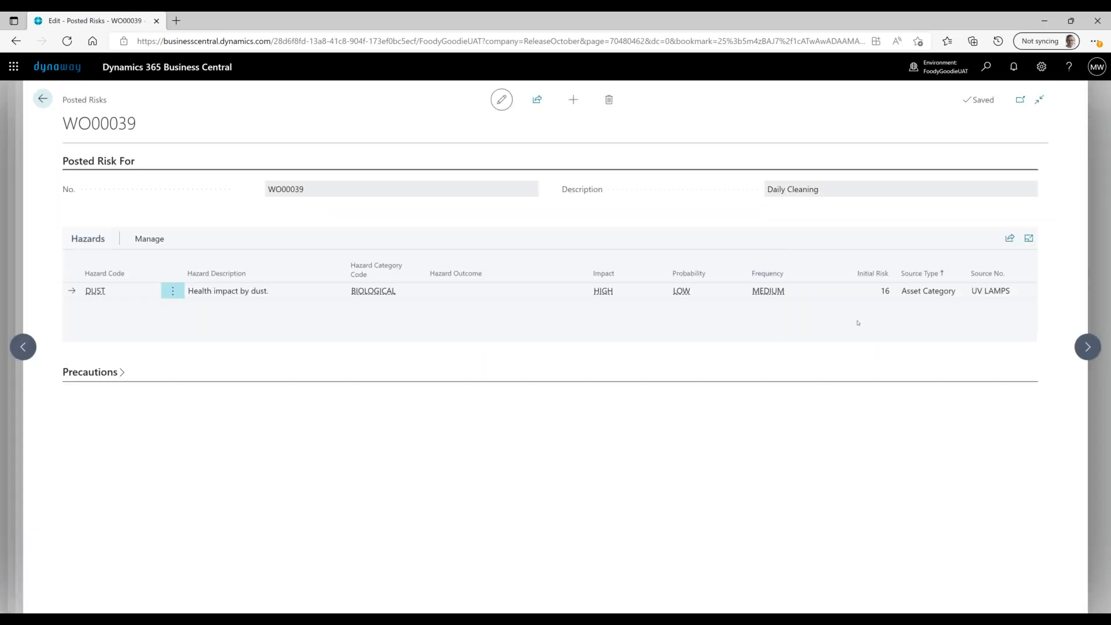
click(108, 373)
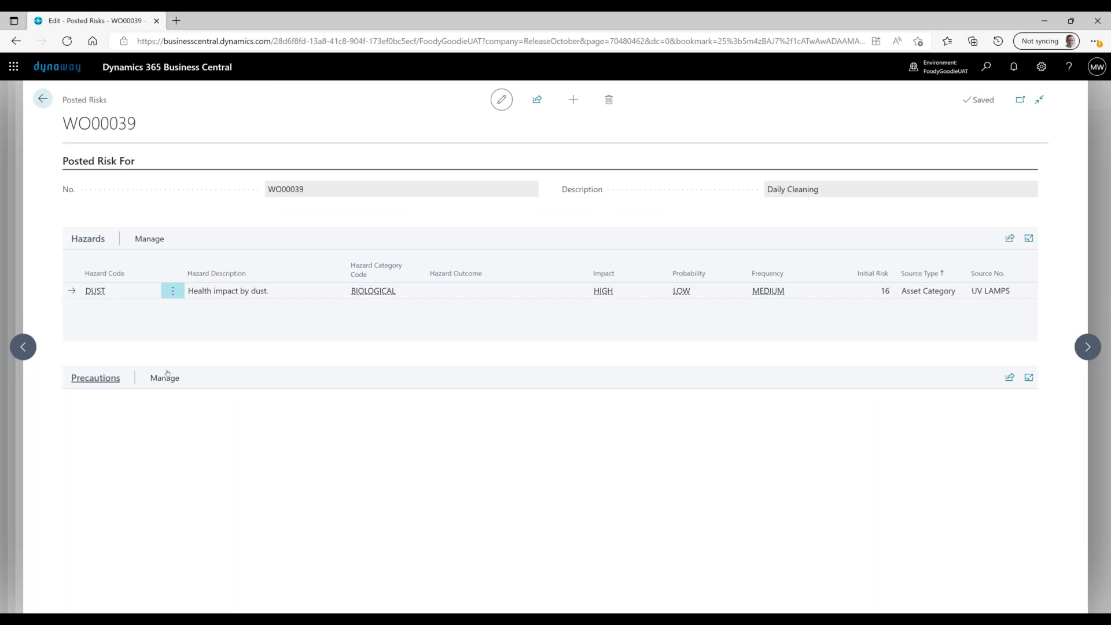